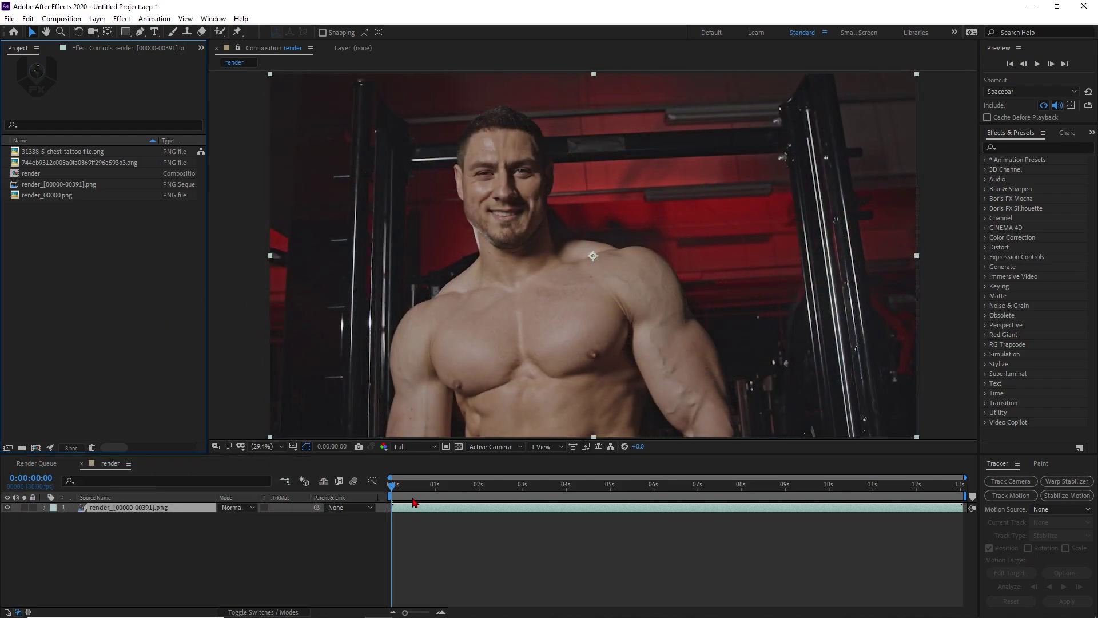
Step: Apply Boris FX Mocha Pro to the render sequence layer and launch the Mocha Pro window
{"action": "left_click", "coordinate": [413, 500]}
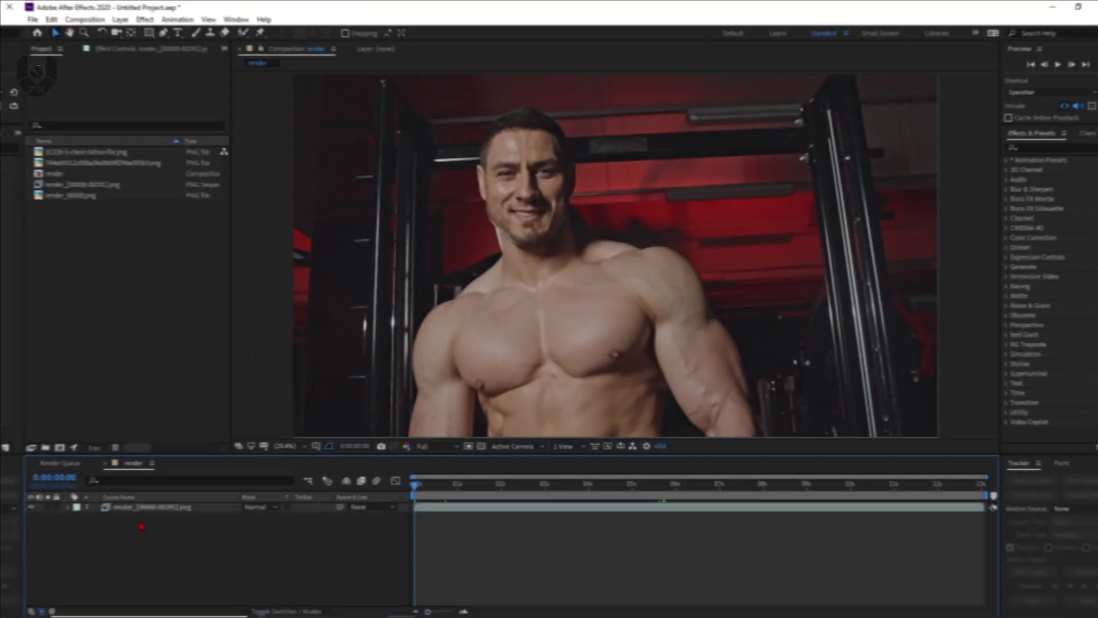
{"action": "left_click", "coordinate": [117, 526]}
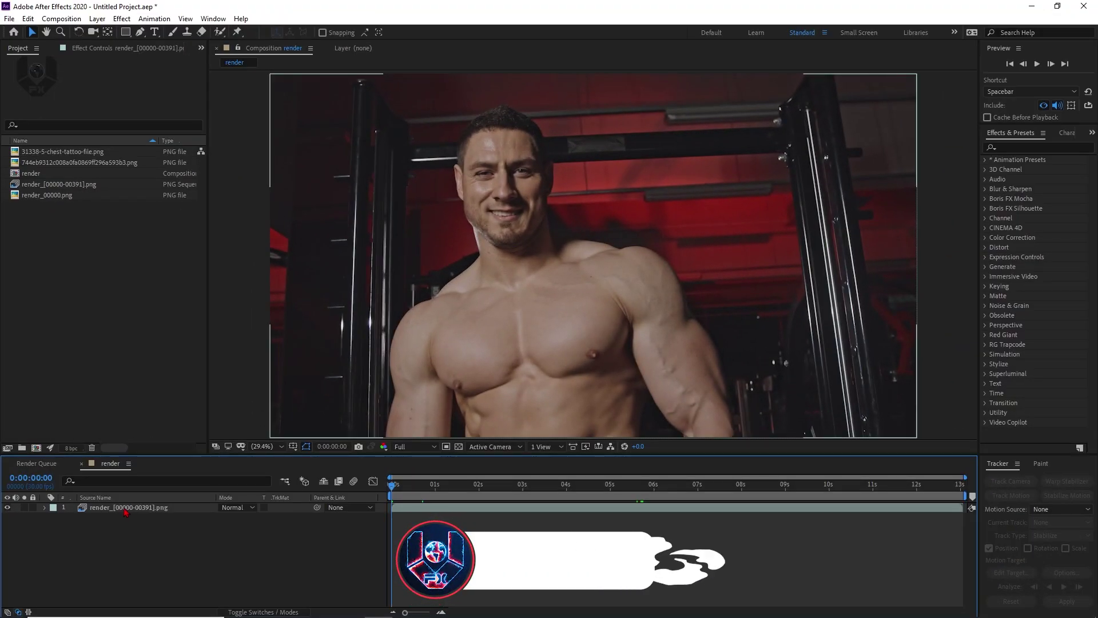
{"action": "right_click", "coordinate": [124, 510]}
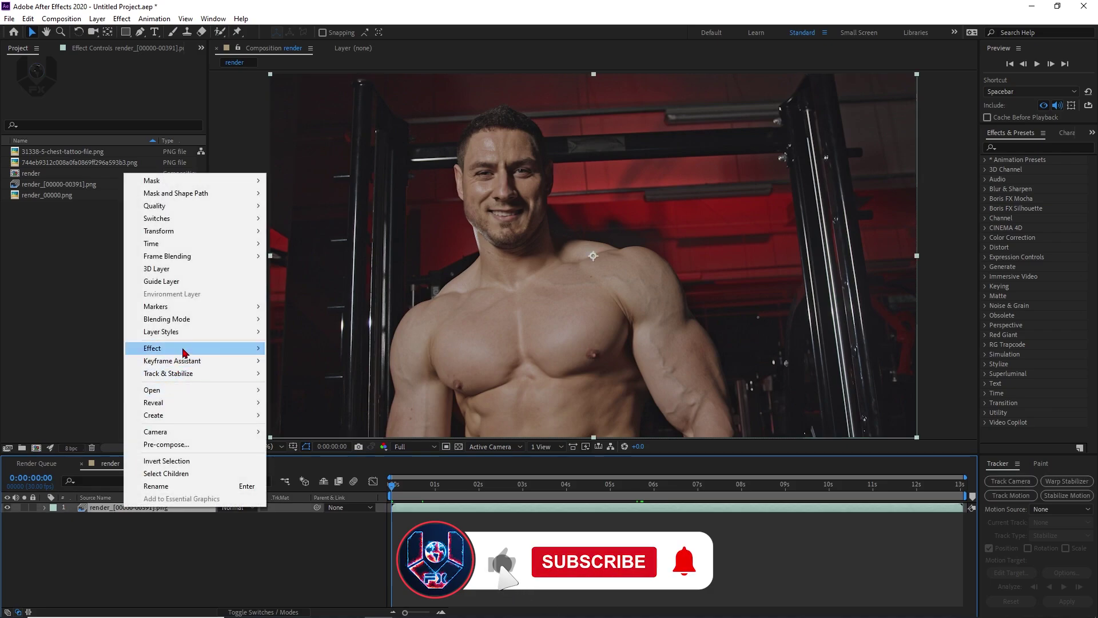
{"action": "mouse_move", "coordinate": [181, 348]}
{"action": "mouse_move", "coordinate": [366, 320]}
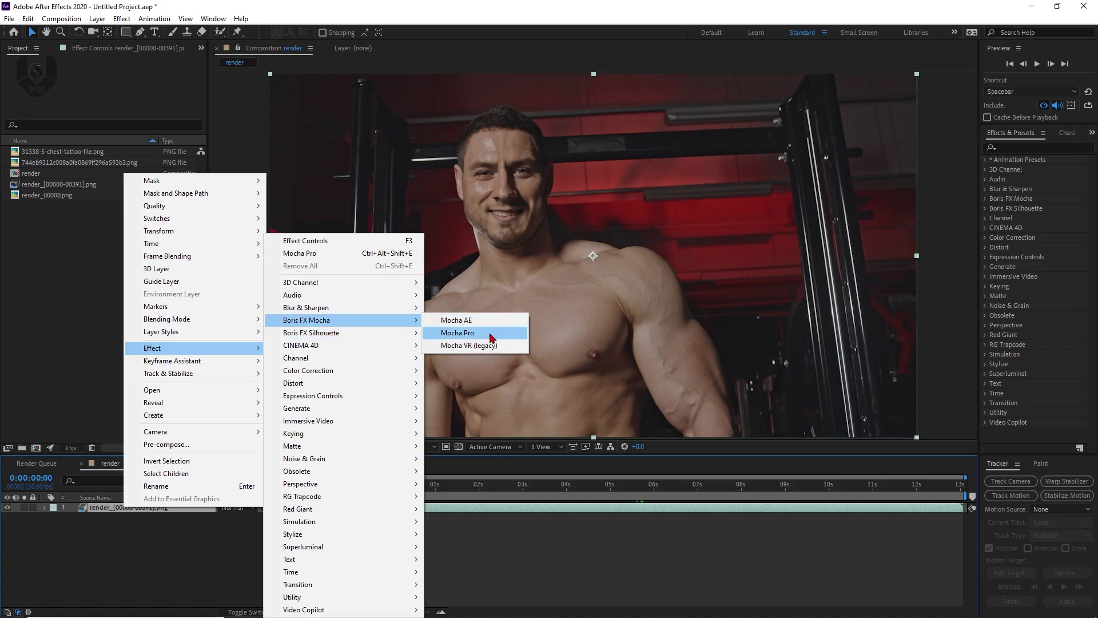
{"action": "left_click", "coordinate": [491, 338]}
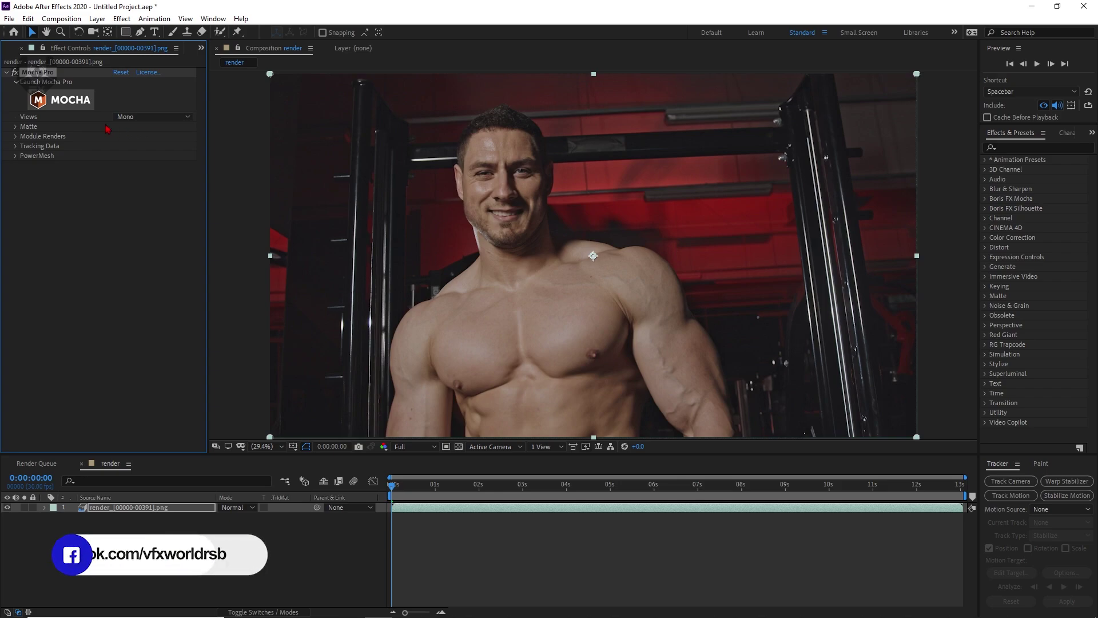
{"action": "left_click", "coordinate": [67, 105]}
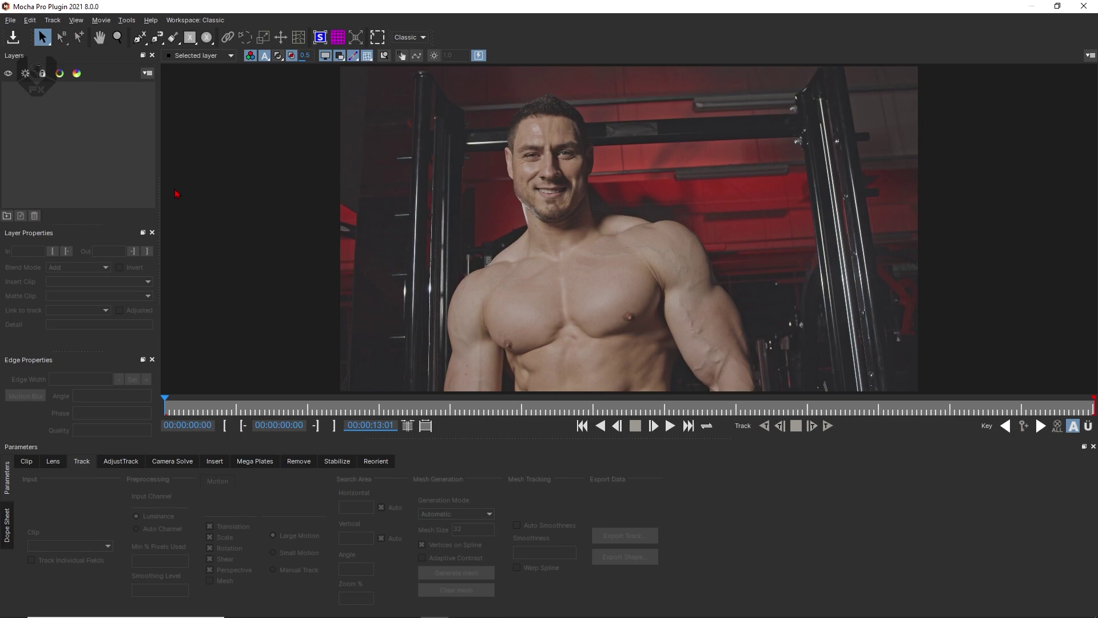
Step: Zoom onto the man's chest and trace a closed X-Spline shape around his pecs as Layer 1
{"action": "key", "text": "ctrl+l"}
{"action": "key", "text": "x"}
{"action": "scroll", "coordinate": [552, 216], "scroll_direction": "up", "scroll_amount": 5}
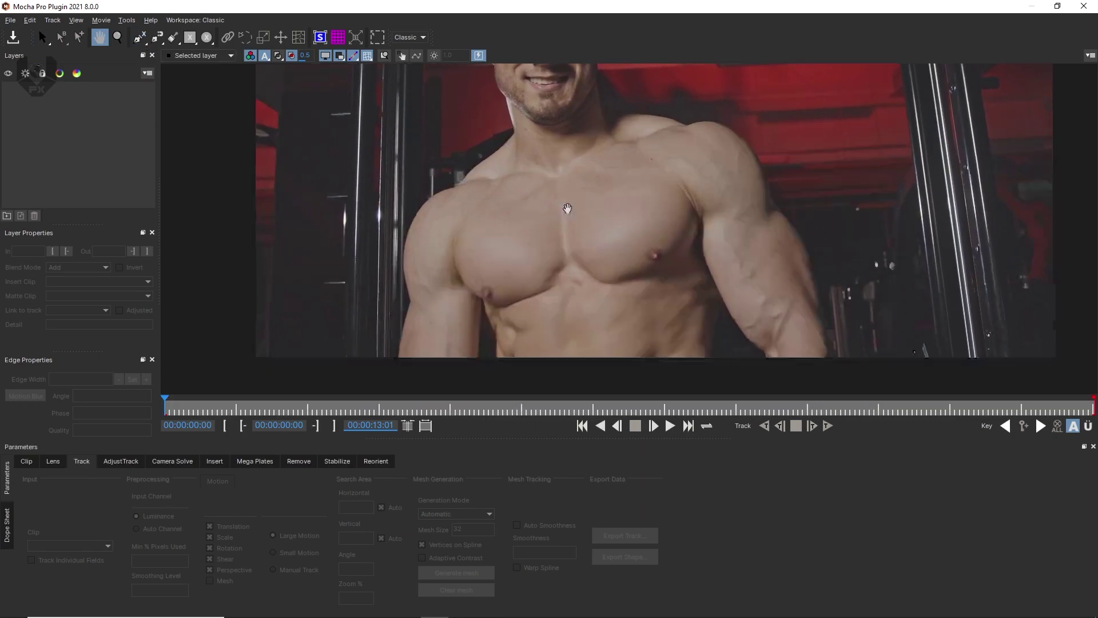
{"action": "left_click_drag", "start_coordinate": [569, 215], "coordinate": [558, 240]}
{"action": "key", "text": "z"}
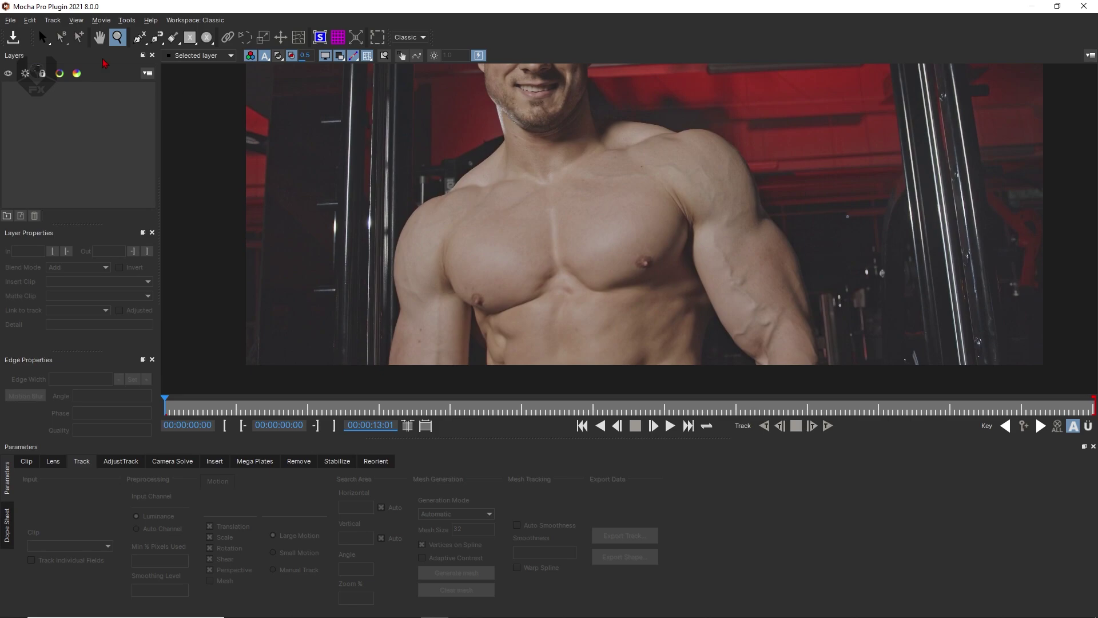
{"action": "left_click", "coordinate": [140, 37]}
{"action": "left_click", "coordinate": [548, 170]}
{"action": "left_click", "coordinate": [501, 180]}
{"action": "left_click", "coordinate": [460, 225]}
{"action": "left_click", "coordinate": [447, 257]}
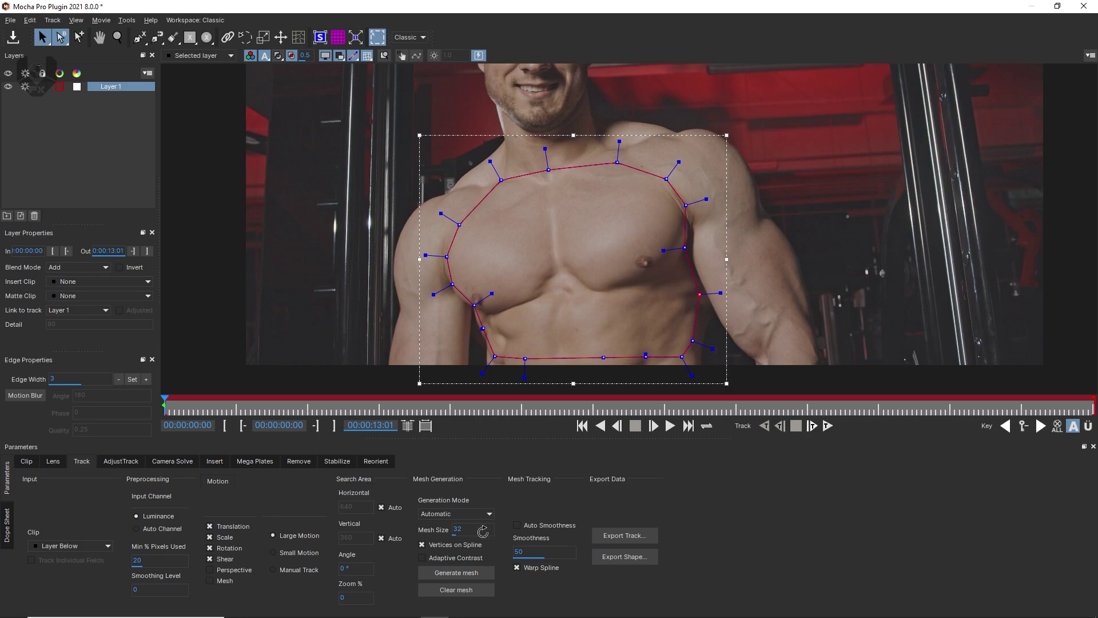
Step: Tick Mesh under Motion and set the mesh Generation Mode to Uniform
{"action": "left_click", "coordinate": [210, 580]}
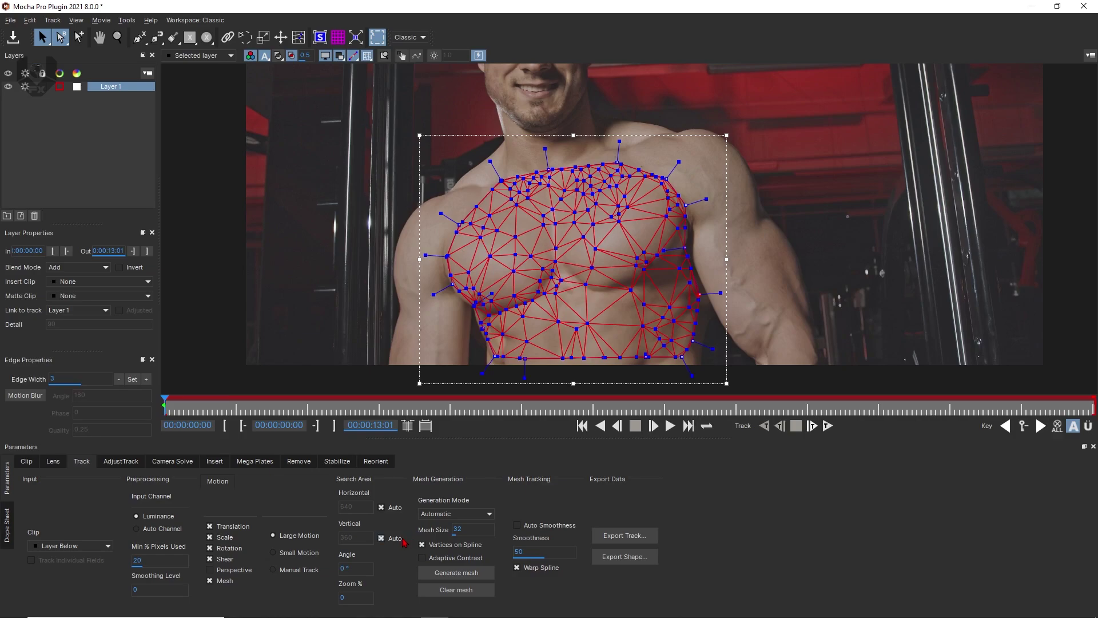
{"action": "left_click", "coordinate": [469, 518]}
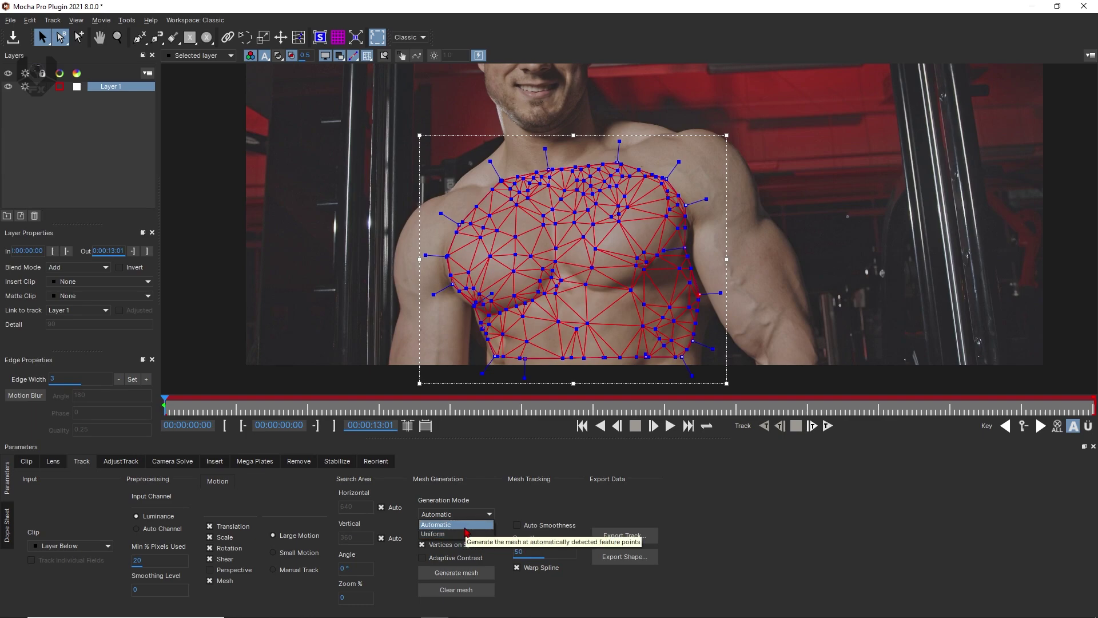
{"action": "left_click", "coordinate": [464, 534]}
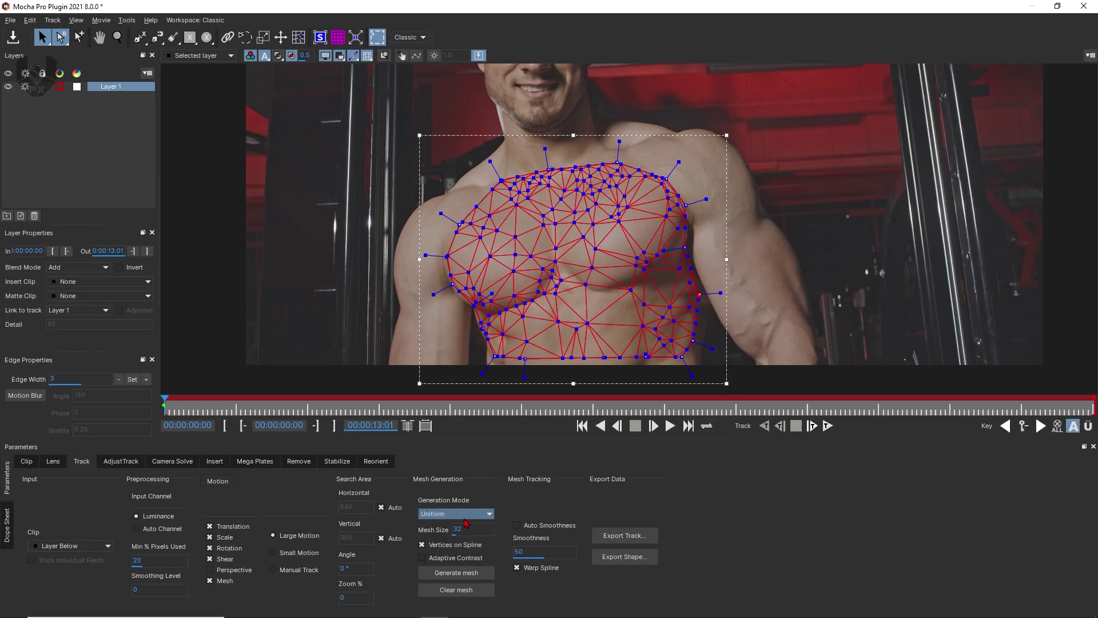
Step: Generate the uniform mesh, then regenerate it at mesh size 50 and finally 40
{"action": "left_click", "coordinate": [465, 574]}
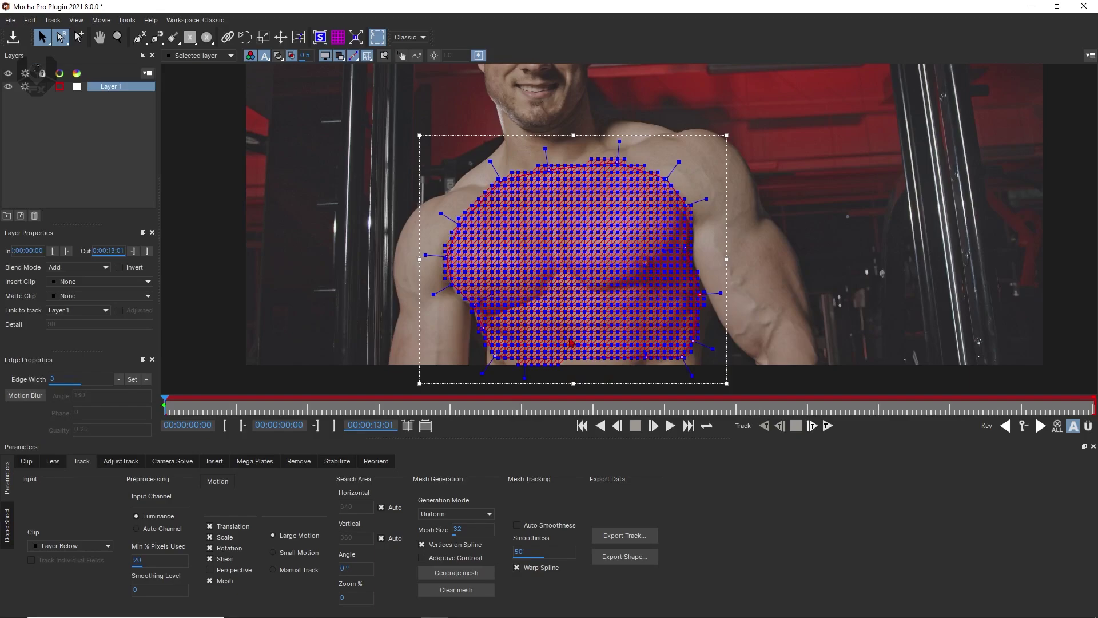
{"action": "double_click", "coordinate": [467, 530]}
{"action": "type", "text": "50"}
{"action": "left_click", "coordinate": [466, 575]}
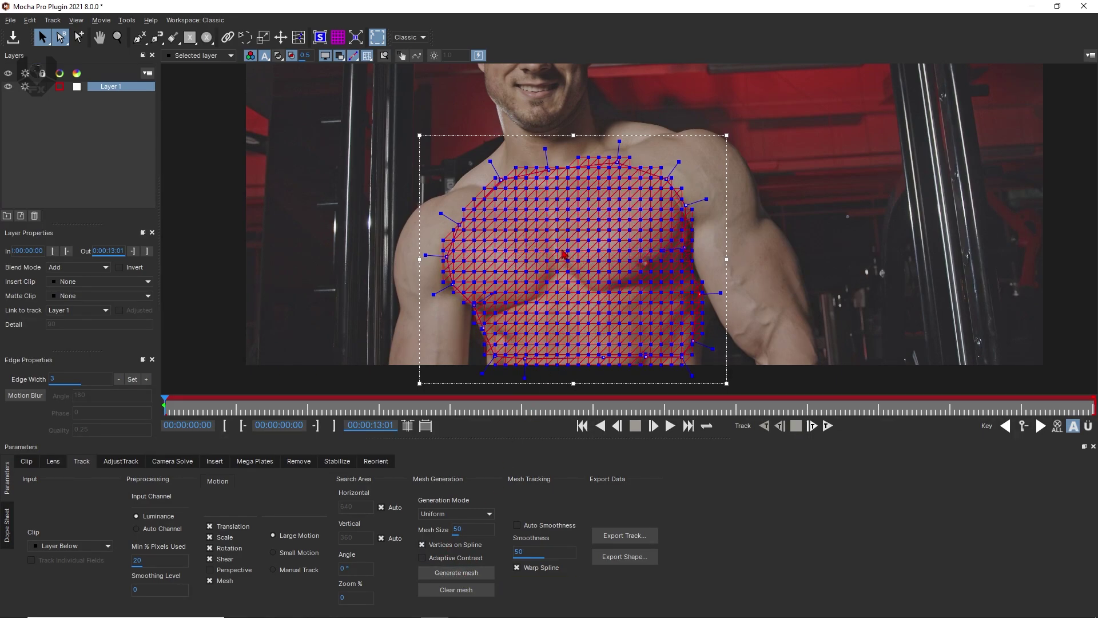
{"action": "left_click", "coordinate": [456, 529]}
{"action": "type", "text": "40"}
{"action": "left_click", "coordinate": [480, 575]}
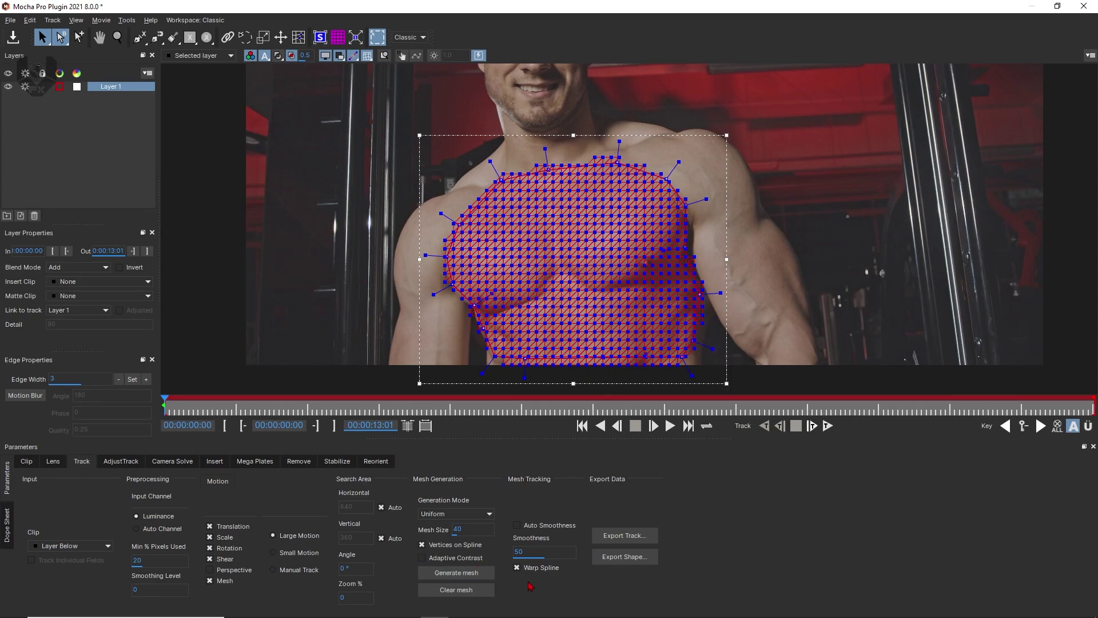
Step: Regenerate the mesh with Vertices on Spline off, then on again, and enable Adaptive Contrast
{"action": "left_click", "coordinate": [422, 545]}
{"action": "left_click", "coordinate": [456, 572]}
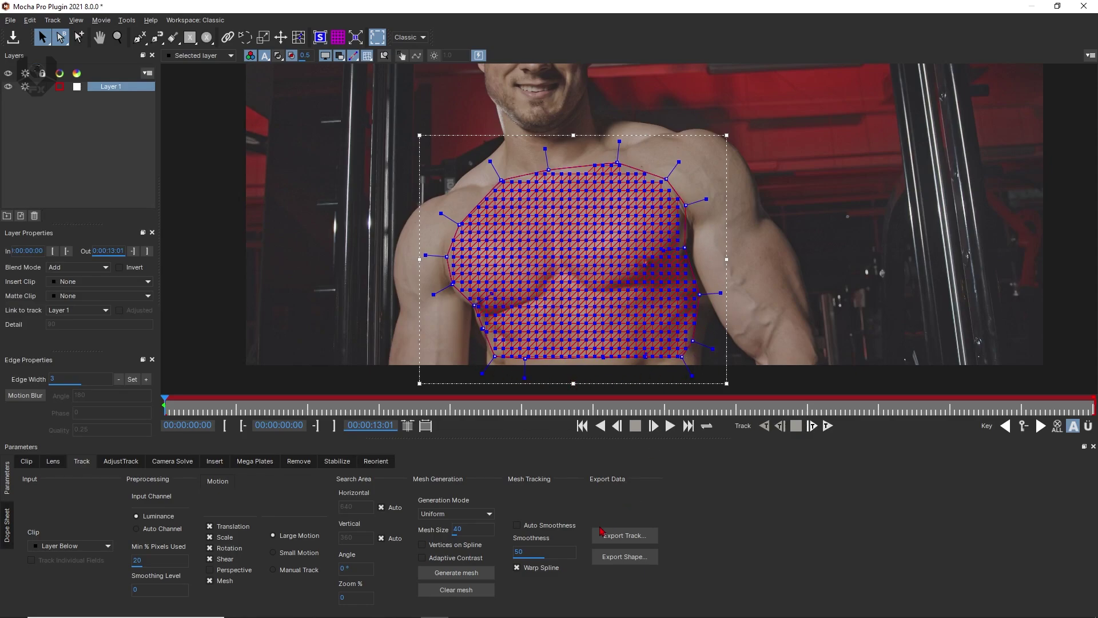
{"action": "left_click", "coordinate": [486, 547]}
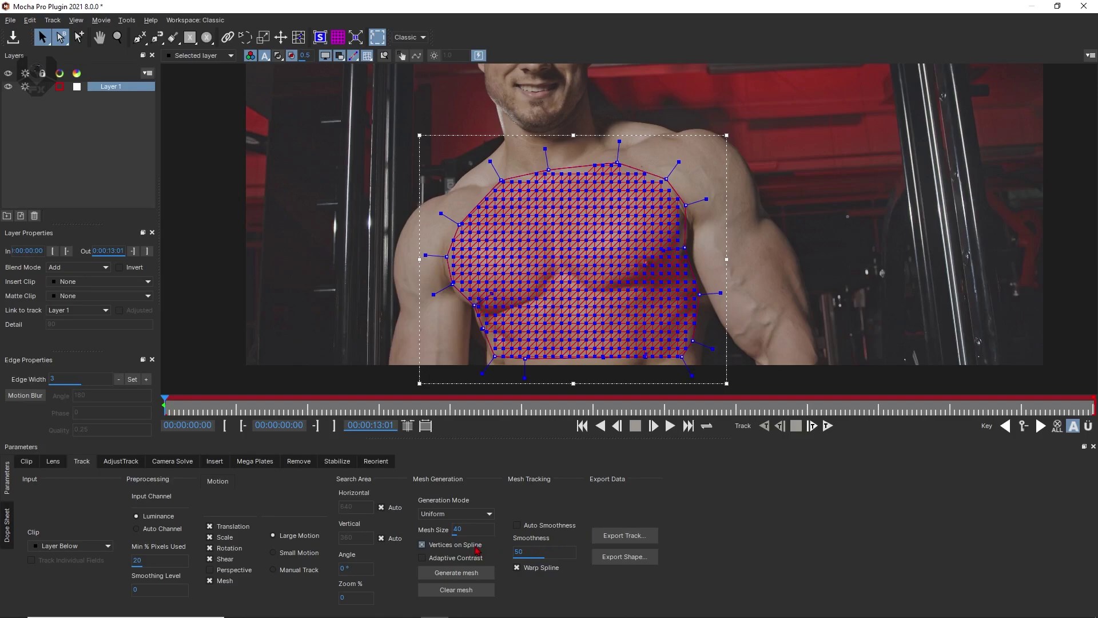
{"action": "left_click", "coordinate": [478, 579]}
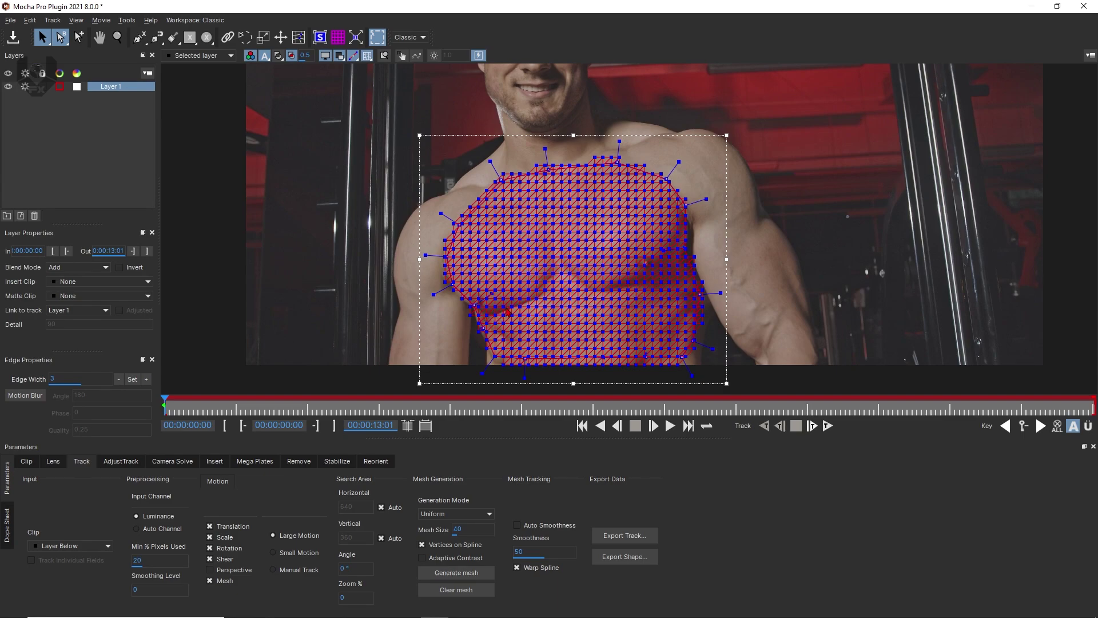
{"action": "left_click", "coordinate": [436, 558]}
Step: Track the chest mesh forwards and scrub the timeline to confirm it follows the chest
{"action": "left_click", "coordinate": [827, 426]}
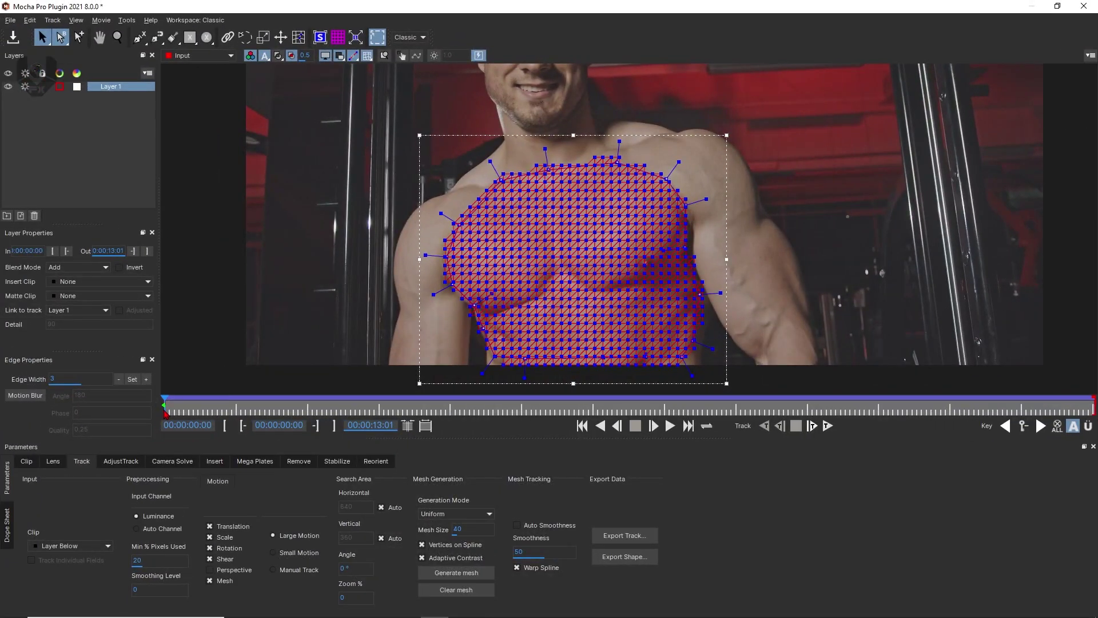
{"action": "left_click_drag", "start_coordinate": [198, 406], "coordinate": [142, 426]}
Step: Enable Mesh Warp stabilization at High quality from the first frame and save the Mocha project
{"action": "left_click", "coordinate": [336, 461]}
{"action": "left_click_drag", "start_coordinate": [164, 404], "coordinate": [306, 398]}
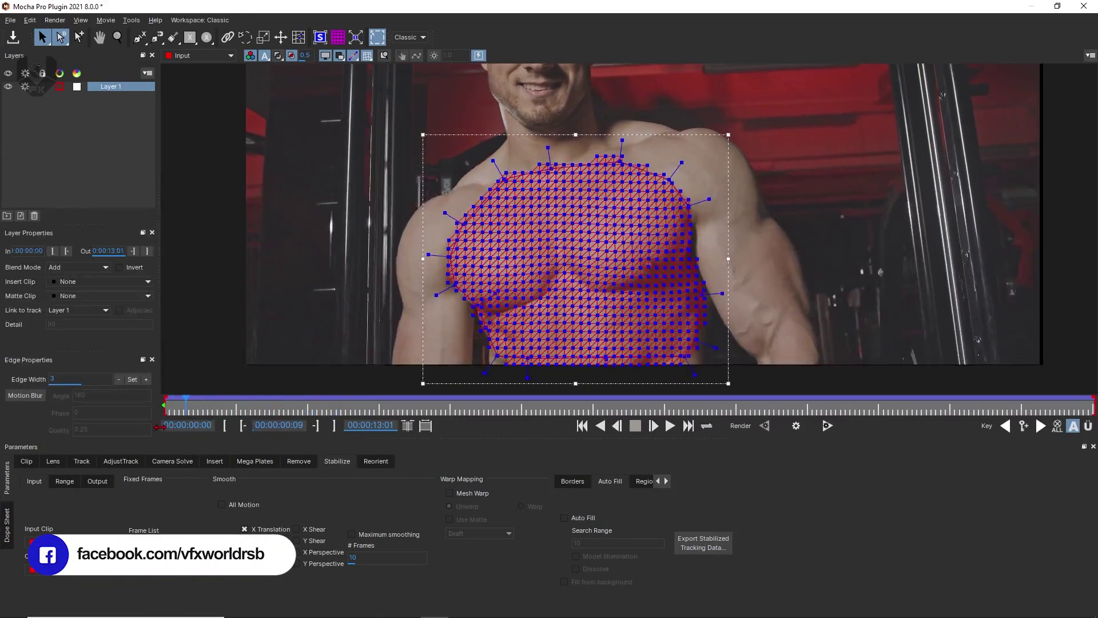
{"action": "key", "text": "Home"}
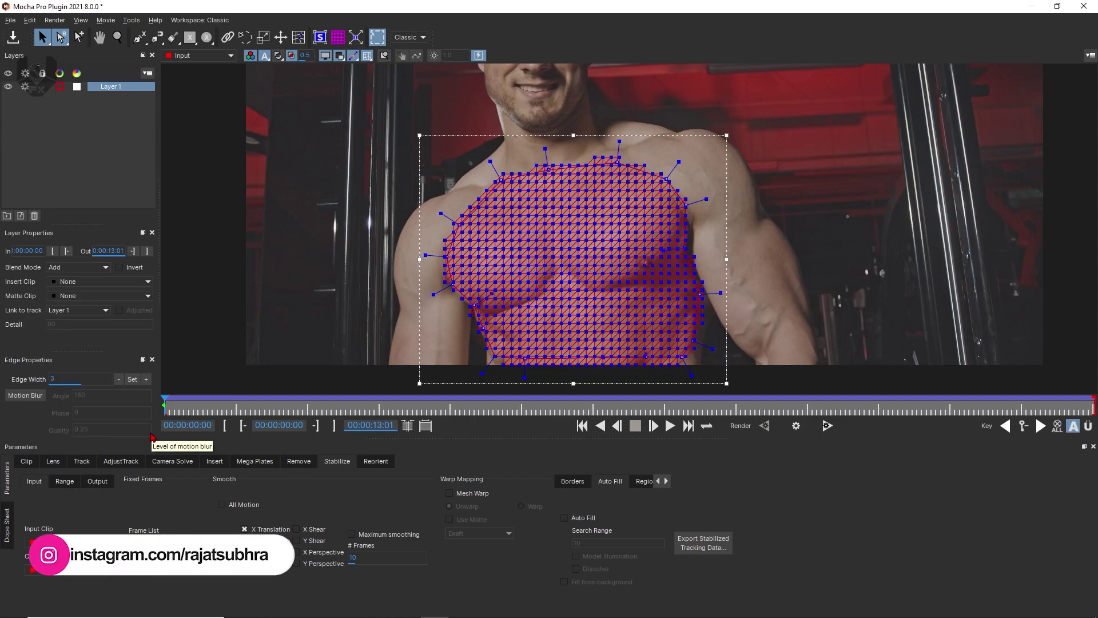
{"action": "left_click", "coordinate": [449, 493]}
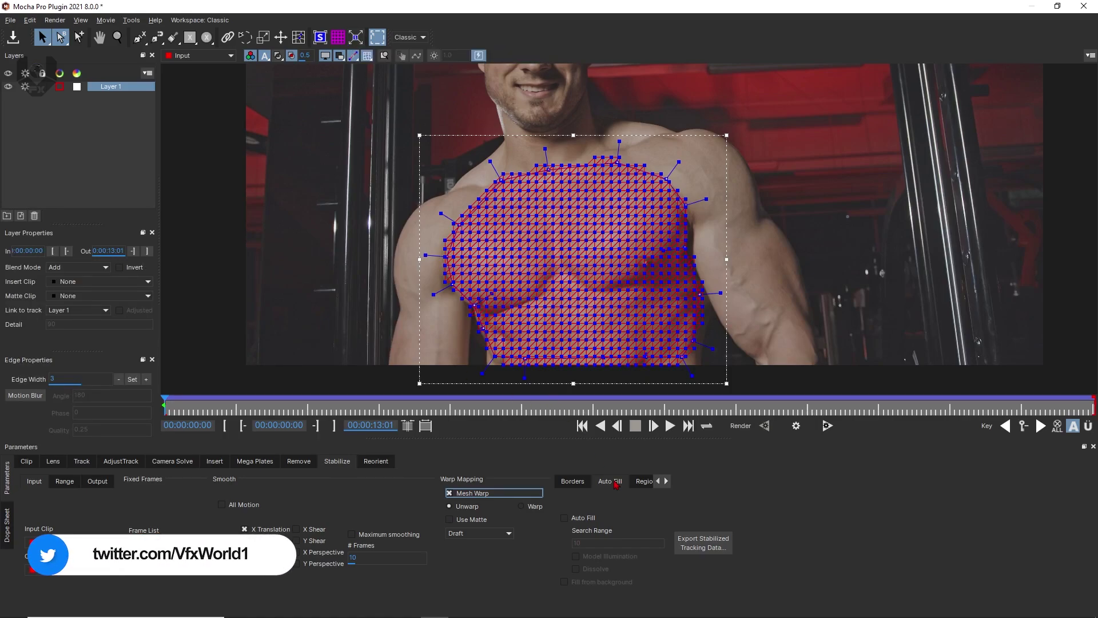
{"action": "left_click", "coordinate": [480, 537]}
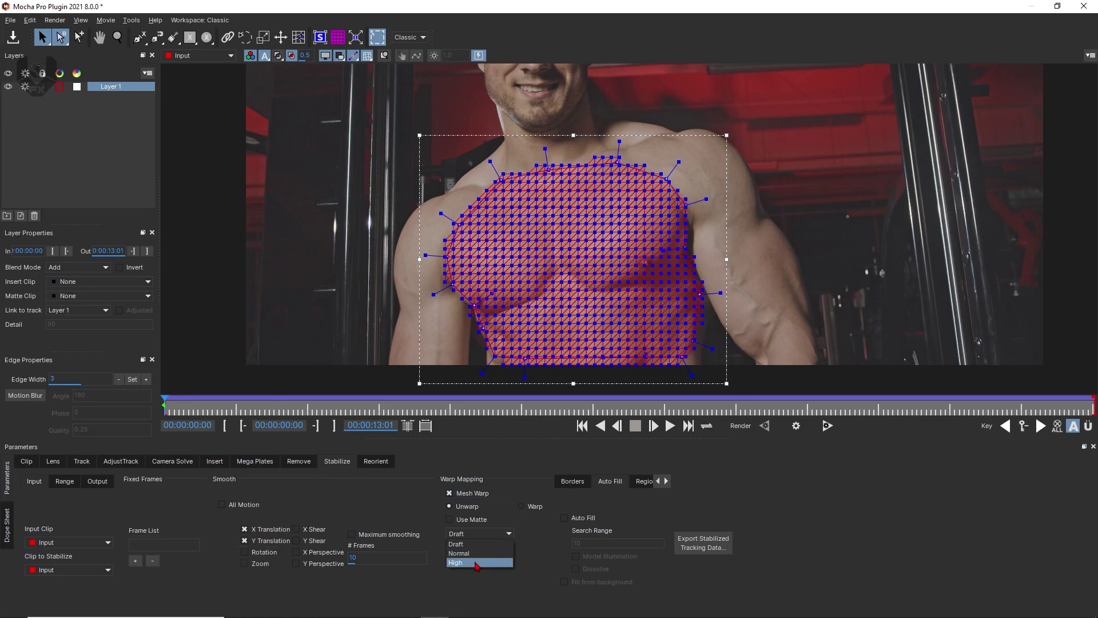
{"action": "key", "text": "Escape"}
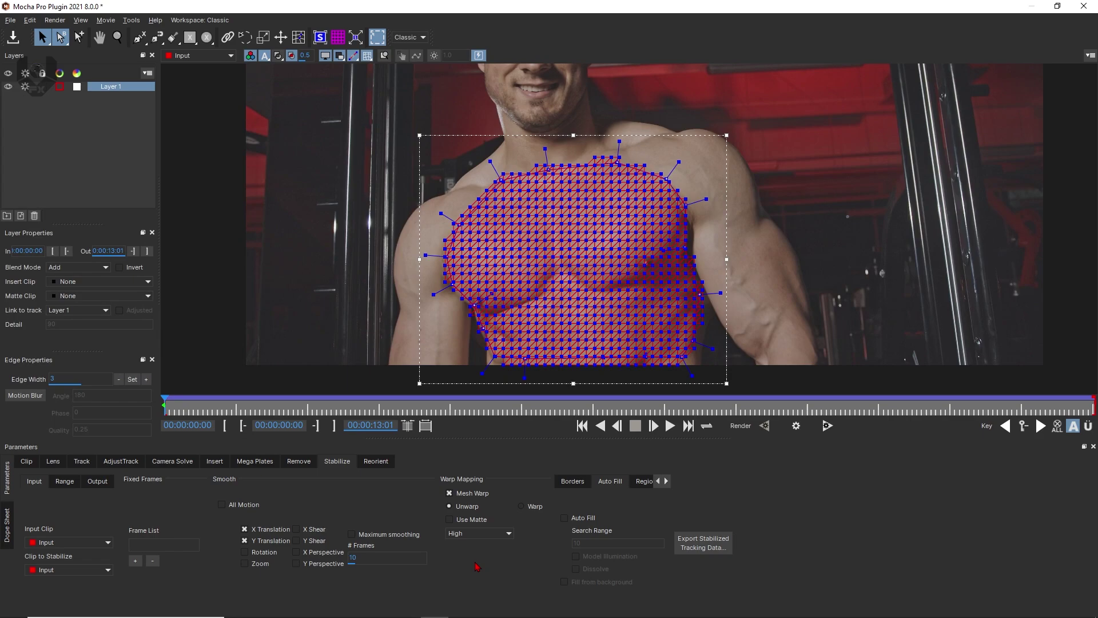
{"action": "left_click", "coordinate": [9, 21]}
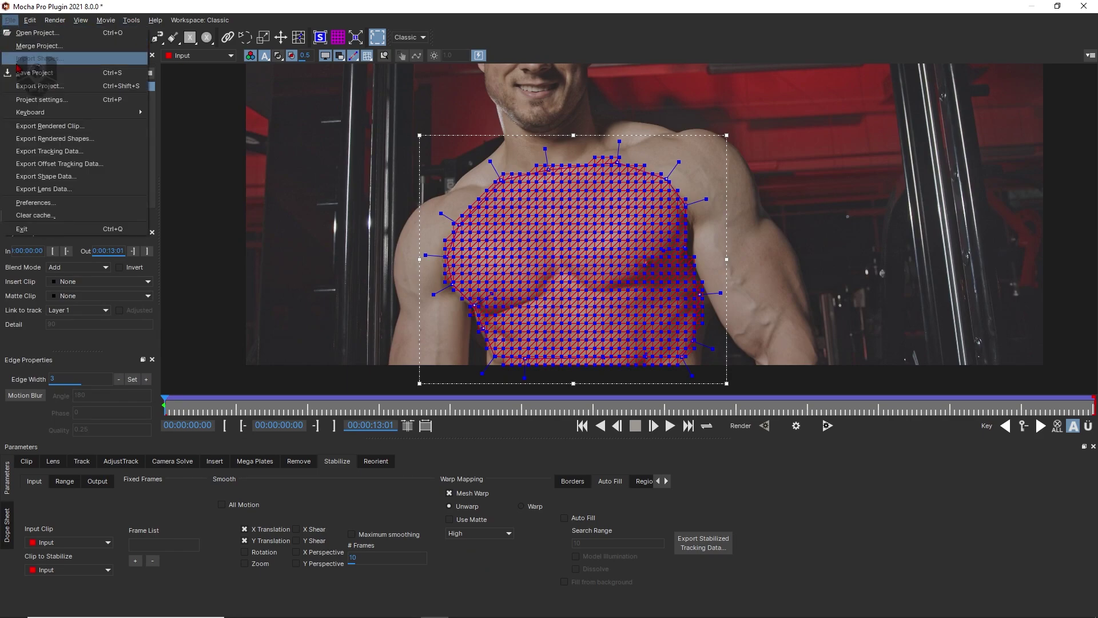
{"action": "key", "text": "Escape"}
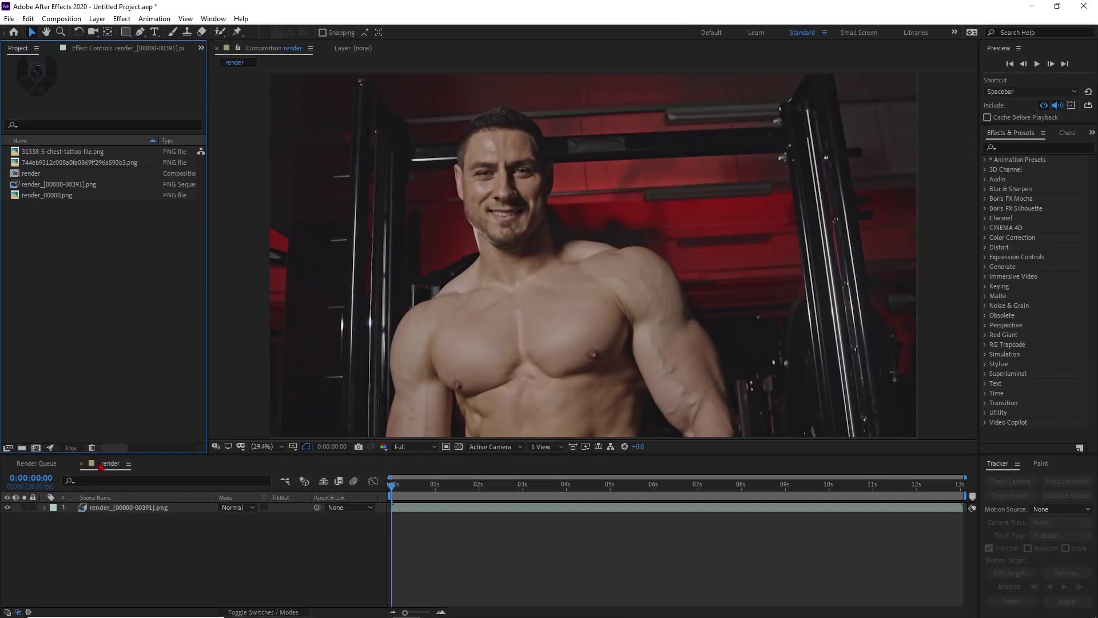
Step: Place render_00000.png above the image sequence in the render comp, preview it, and turn off Solo
{"action": "left_click", "coordinate": [72, 198]}
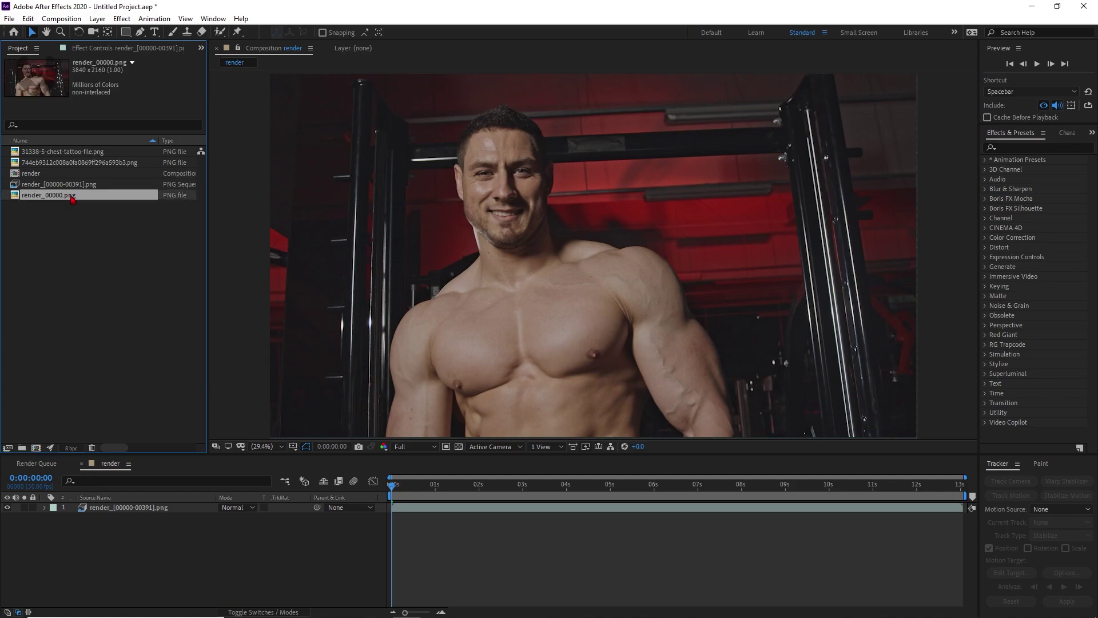
{"action": "left_click_drag", "start_coordinate": [72, 199], "coordinate": [130, 507]}
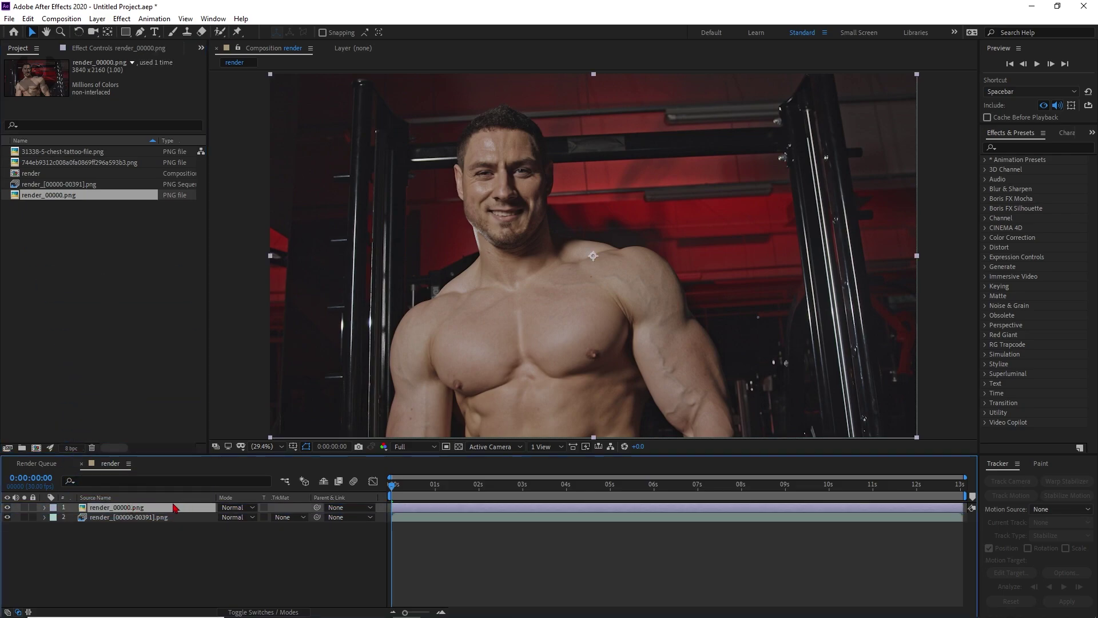
{"action": "key", "text": "space"}
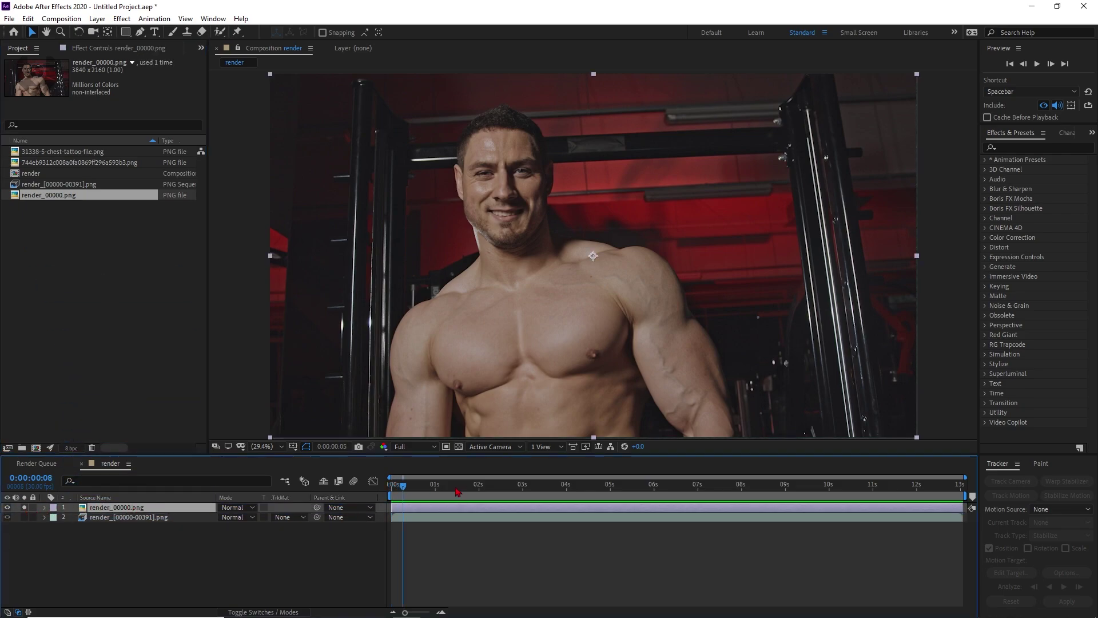
{"action": "key", "text": "space"}
{"action": "left_click", "coordinate": [25, 508]}
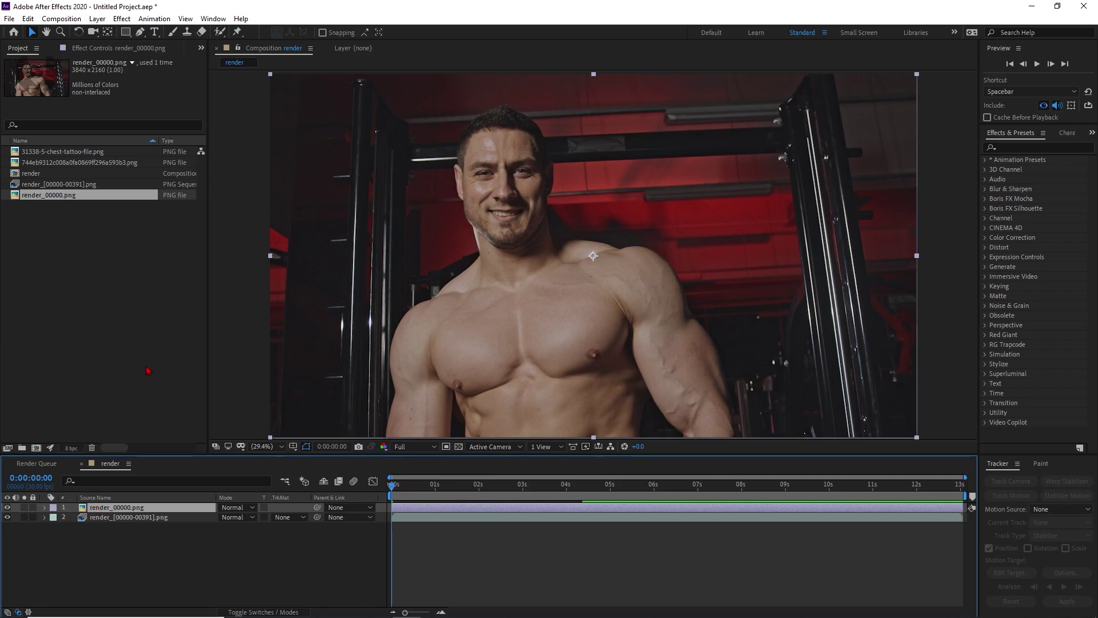
Step: Pre-compose the render_00000.png layer as 'clean', moving all attributes into it
{"action": "right_click", "coordinate": [158, 508]}
{"action": "left_click", "coordinate": [189, 483]}
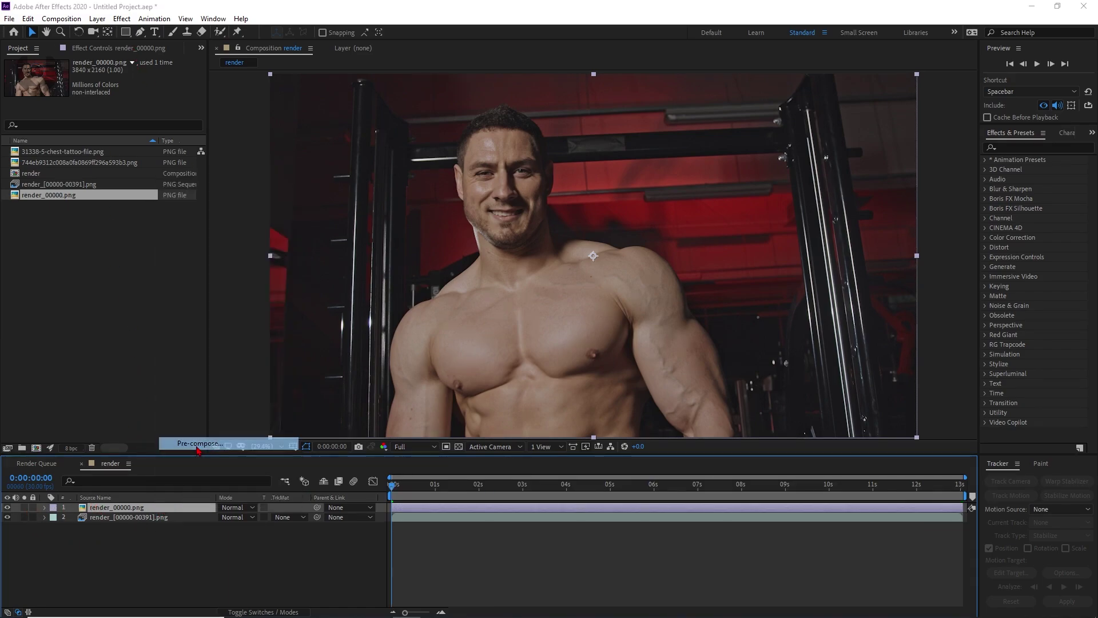
{"action": "left_click", "coordinate": [463, 326]}
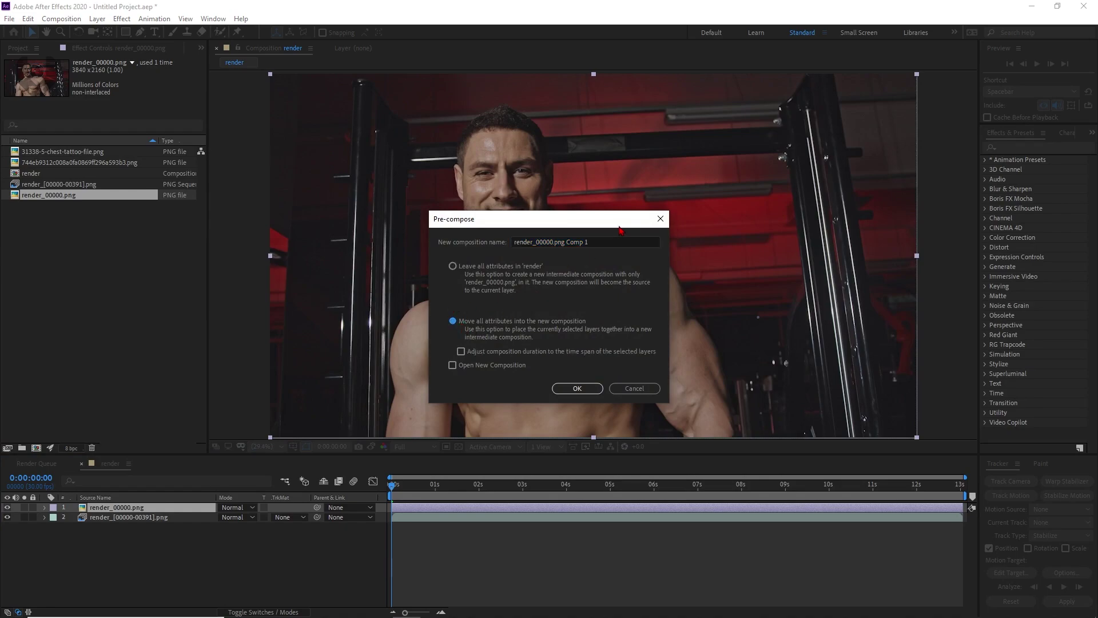
{"action": "type", "text": "clean"}
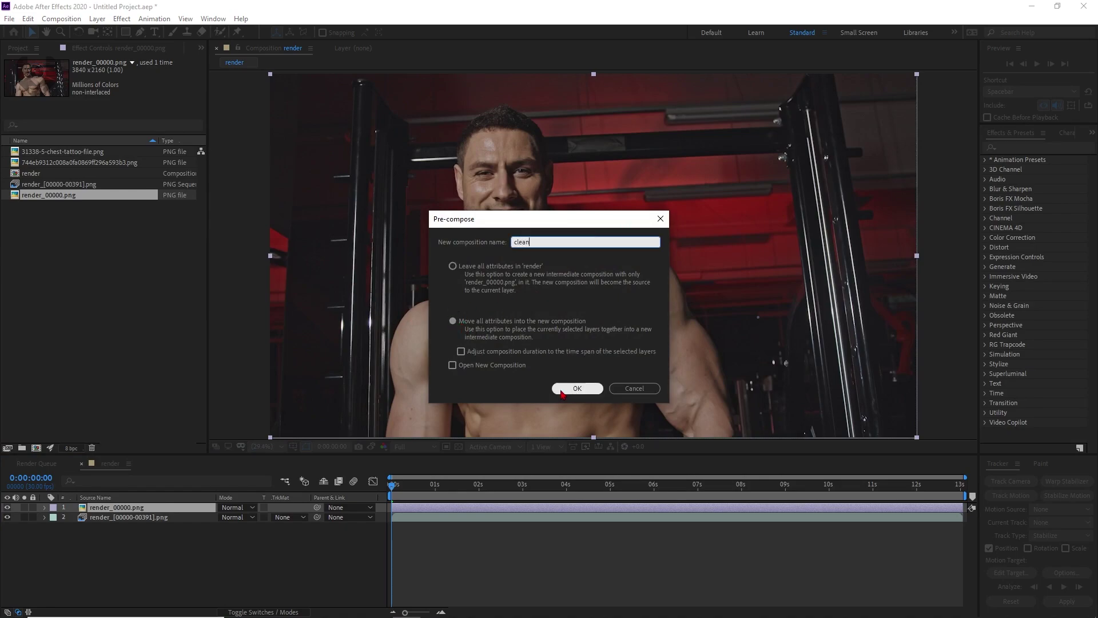
{"action": "left_click", "coordinate": [572, 389]}
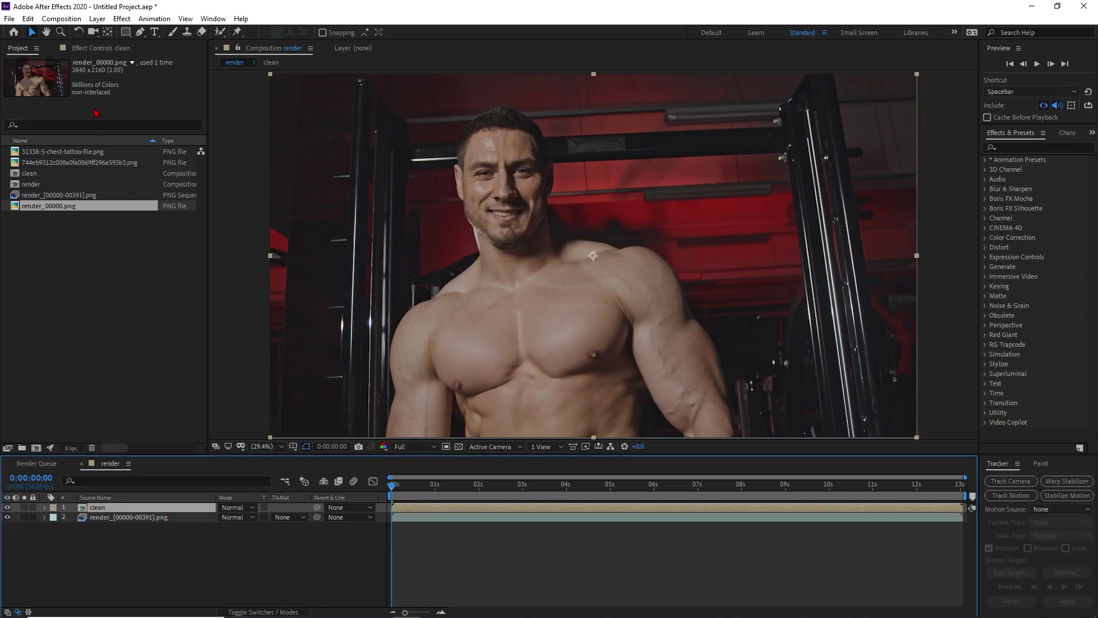
Step: Copy the Mocha Pro effect from the image sequence layer and paste it onto the clean layer
{"action": "left_click", "coordinate": [119, 51]}
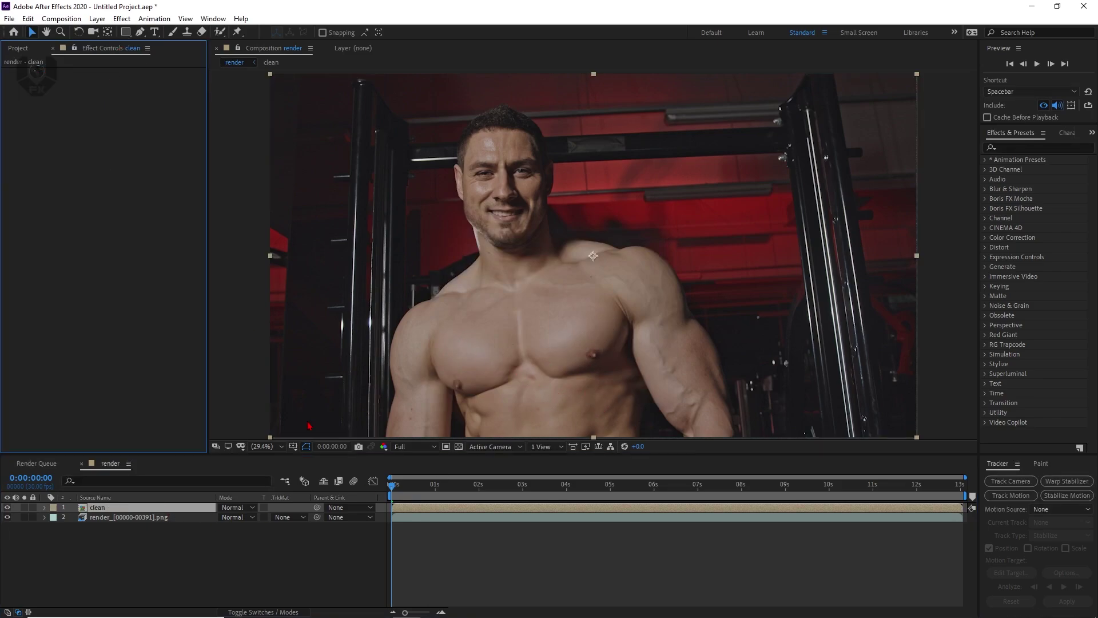
{"action": "left_click", "coordinate": [139, 516]}
{"action": "left_click", "coordinate": [65, 75]}
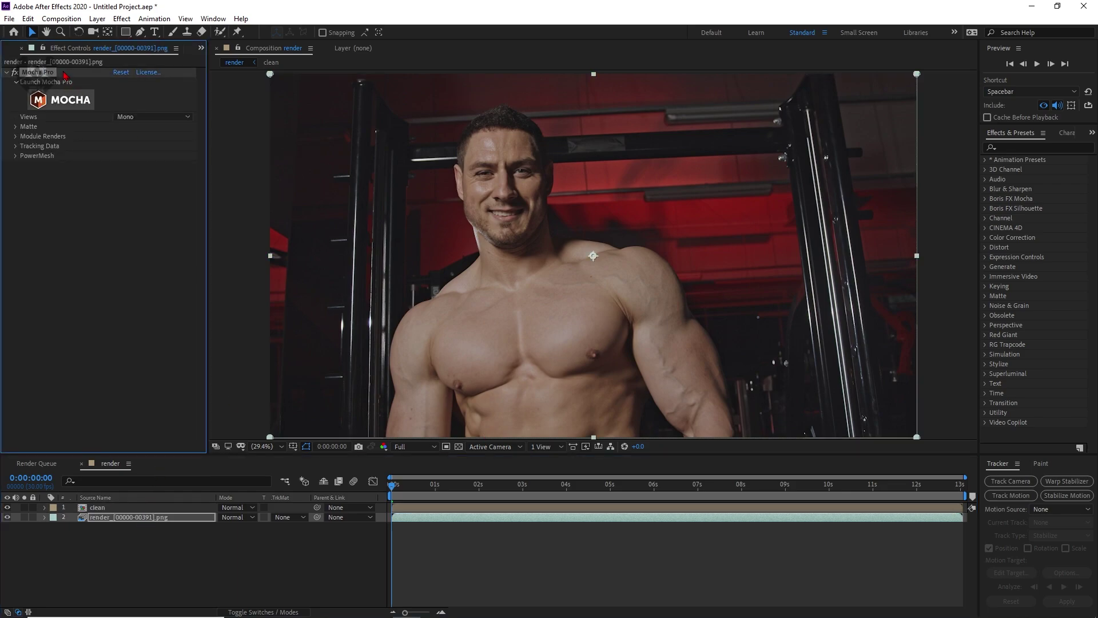
{"action": "left_click", "coordinate": [97, 507]}
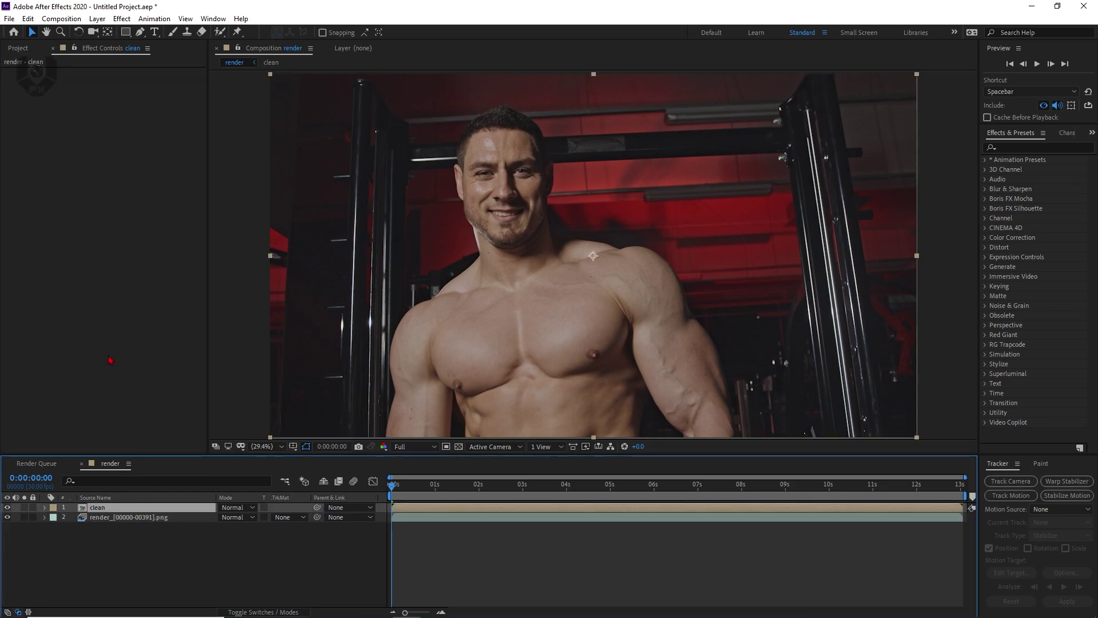
{"action": "key", "text": "ctrl+v"}
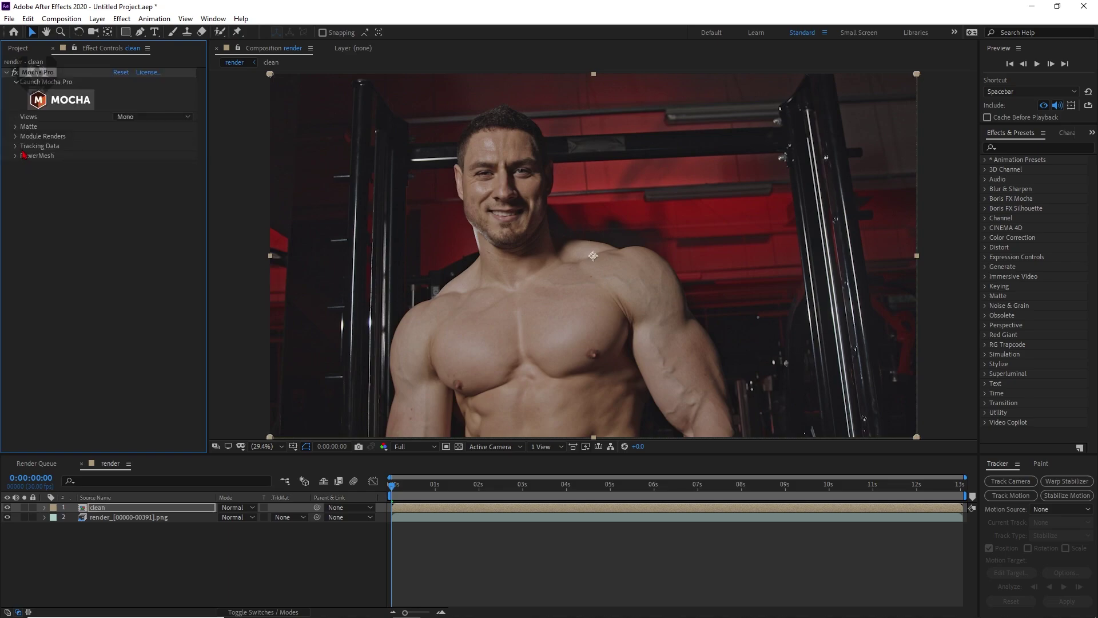
Step: Set the pasted Mocha Pro render Module to Stabilize: Warp and expand its Matte settings
{"action": "left_click", "coordinate": [15, 136]}
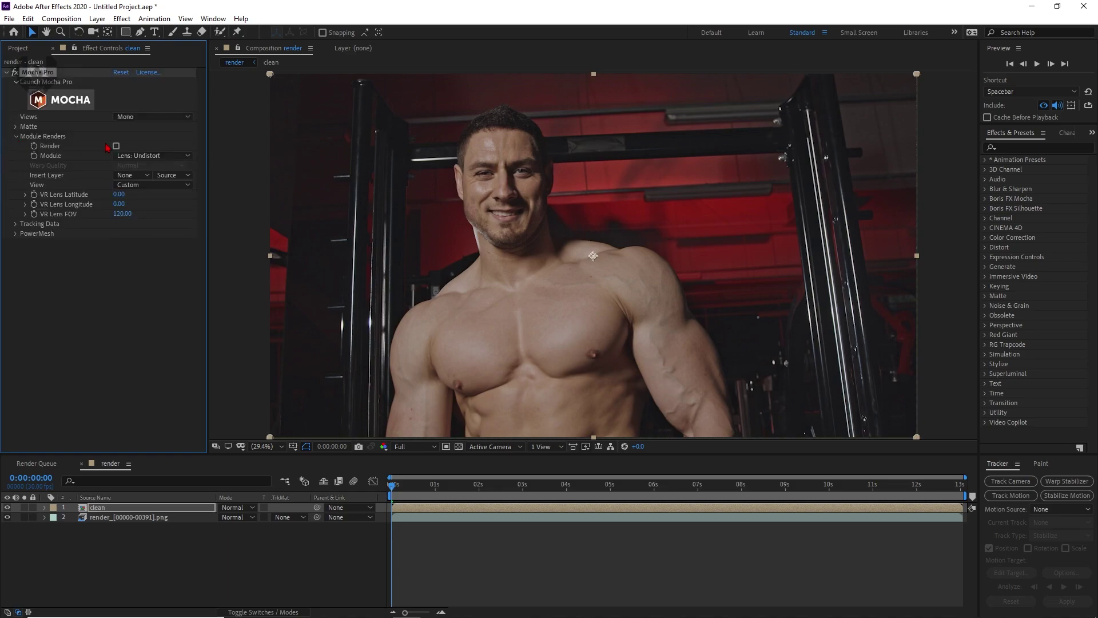
{"action": "left_click", "coordinate": [141, 156]}
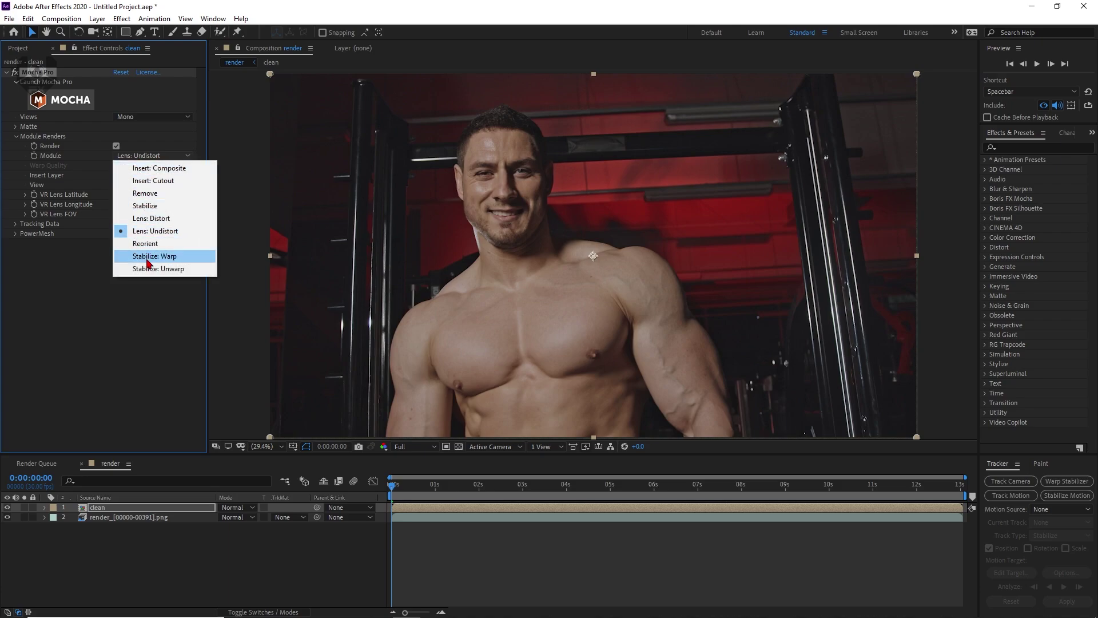
{"action": "left_click", "coordinate": [167, 261]}
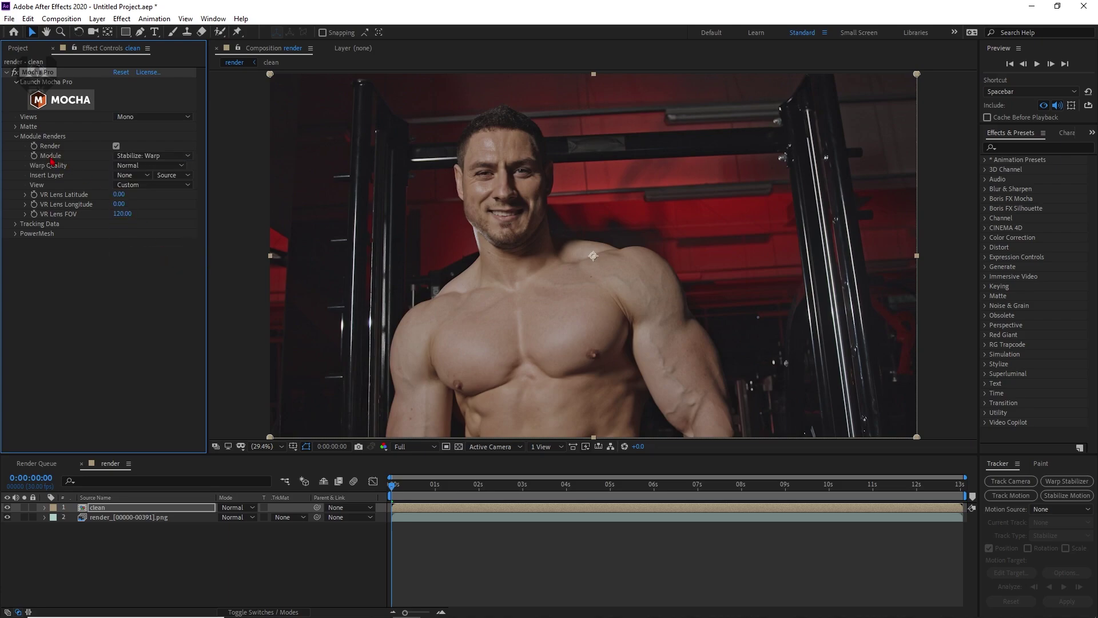
{"action": "left_click", "coordinate": [16, 127]}
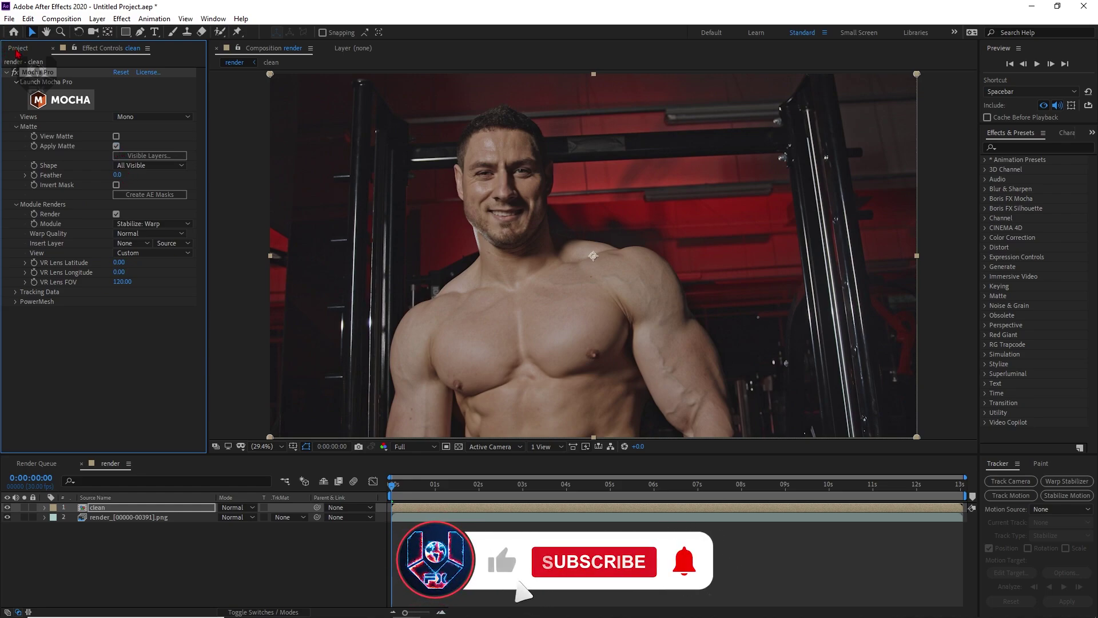
Step: In the clean comp, place the wing tattoo on the man's chest at 122%, slightly rotated
{"action": "left_click", "coordinate": [18, 49]}
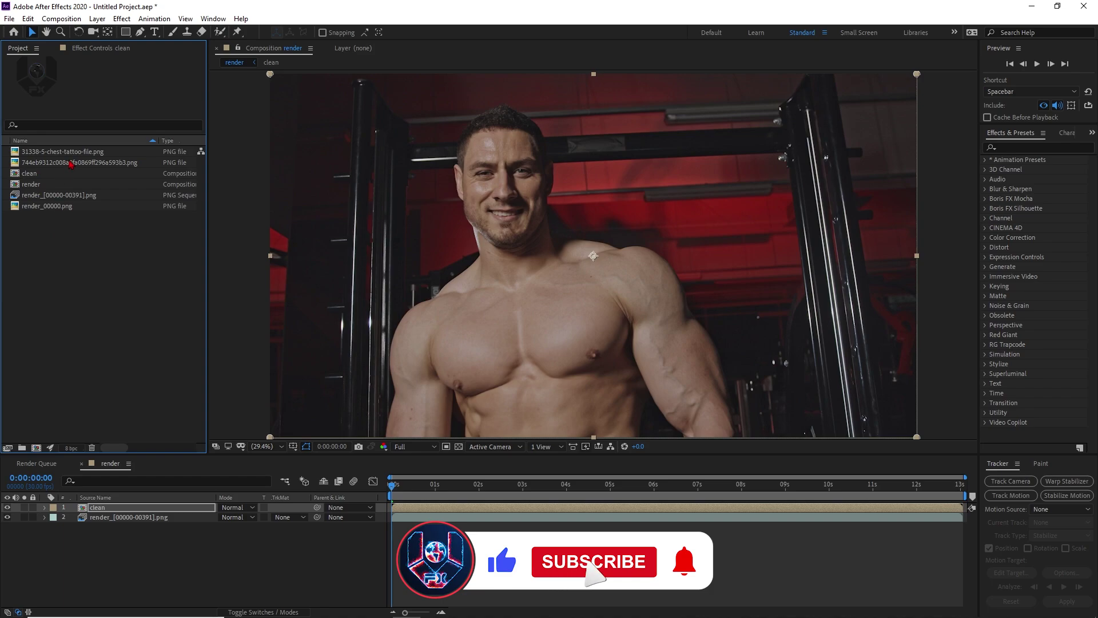
{"action": "left_click", "coordinate": [72, 151]}
{"action": "left_click", "coordinate": [73, 162]}
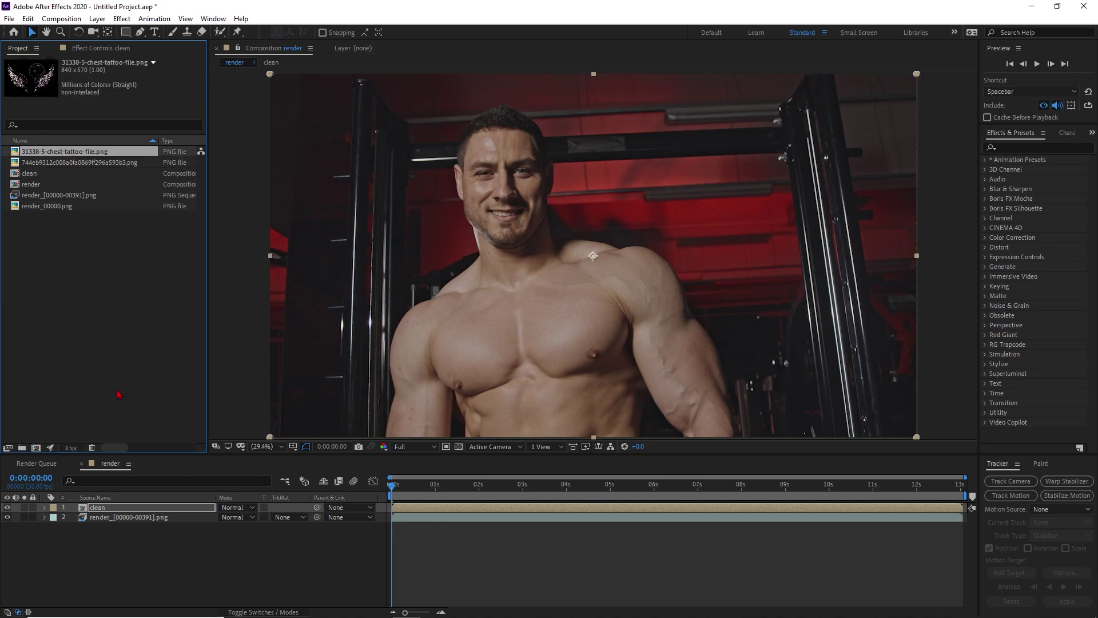
{"action": "double_click", "coordinate": [121, 509]}
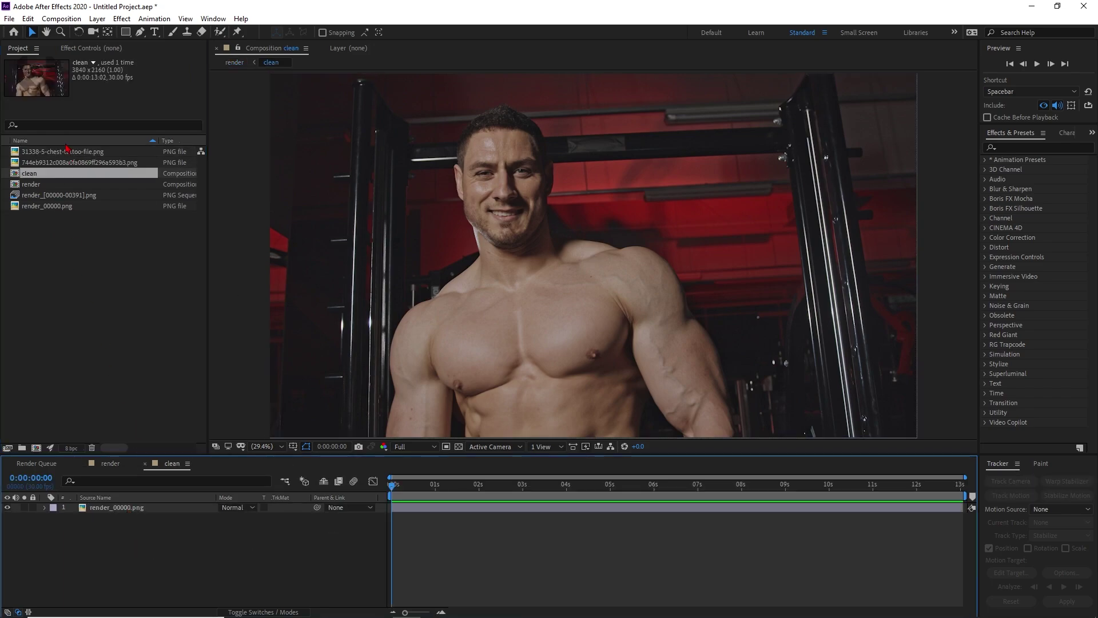
{"action": "left_click_drag", "start_coordinate": [67, 150], "coordinate": [529, 354]}
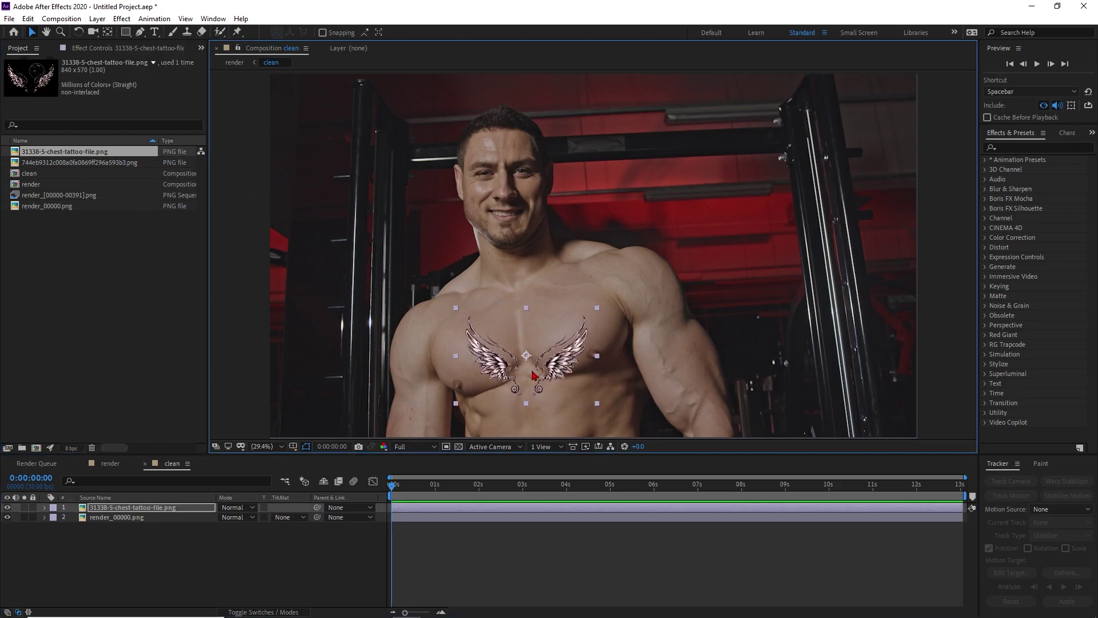
{"action": "key", "text": "s"}
{"action": "key", "text": "w"}
{"action": "left_click_drag", "start_coordinate": [531, 375], "coordinate": [542, 394]}
Step: Add the 744eb centrepiece tattoo on the chest, scaled down to 54%
{"action": "left_click_drag", "start_coordinate": [81, 162], "coordinate": [526, 335]}
{"action": "key", "text": "s"}
{"action": "left_click_drag", "start_coordinate": [237, 516], "coordinate": [209, 517]}
{"action": "left_click", "coordinate": [276, 565]}
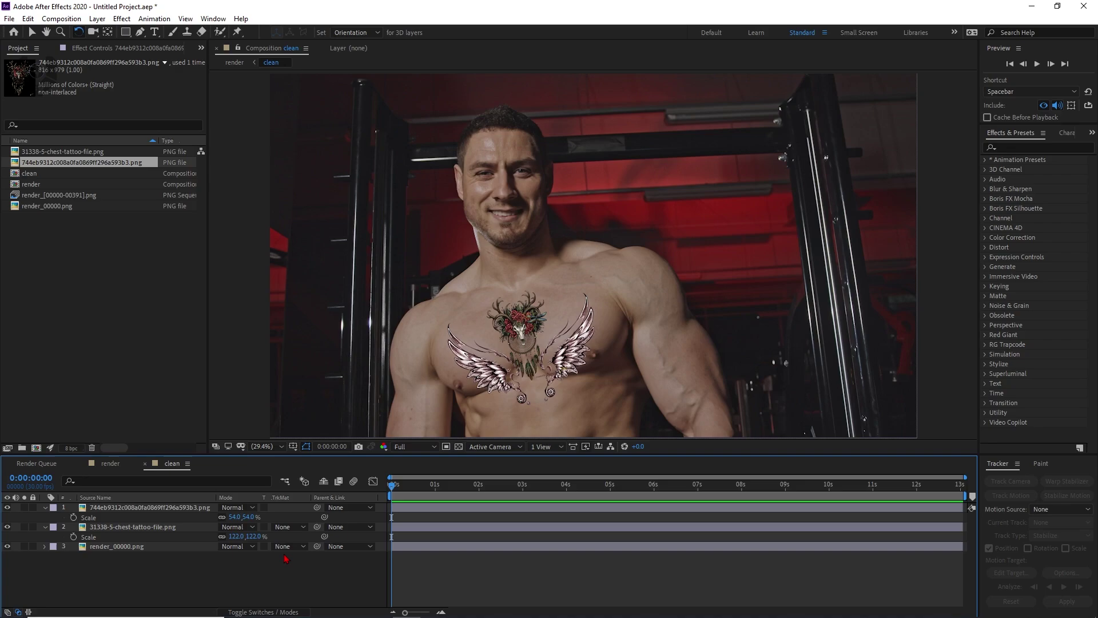
Step: Hide the man's footage inside clean, then set clean's blend mode to Multiply in render
{"action": "left_click", "coordinate": [6, 547]}
{"action": "left_click", "coordinate": [7, 547]}
{"action": "left_click", "coordinate": [7, 547]}
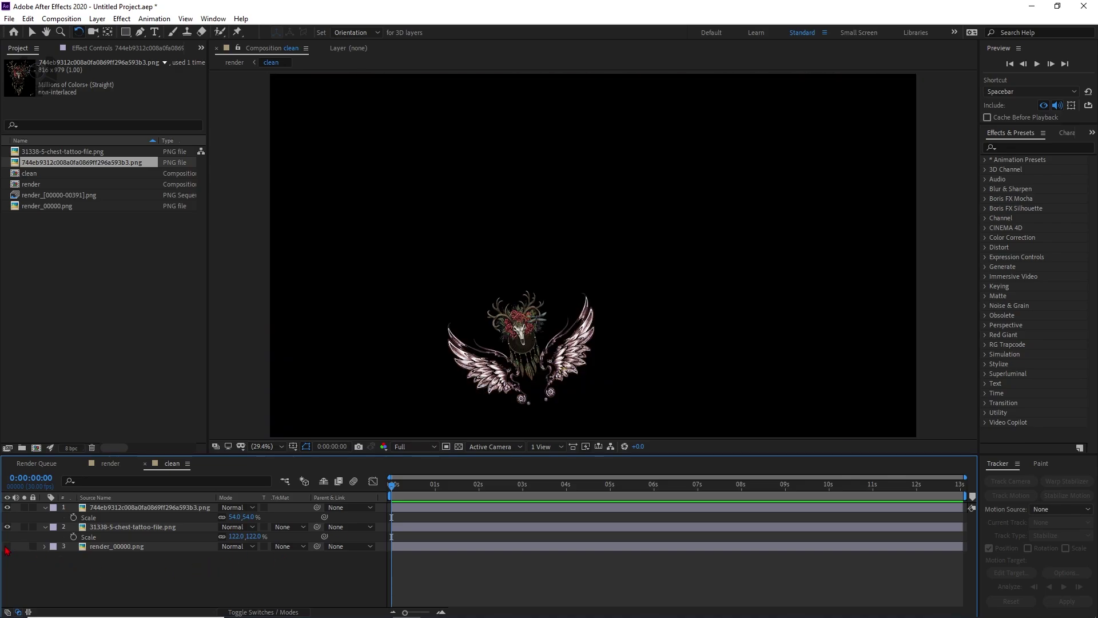
{"action": "left_click", "coordinate": [110, 464]}
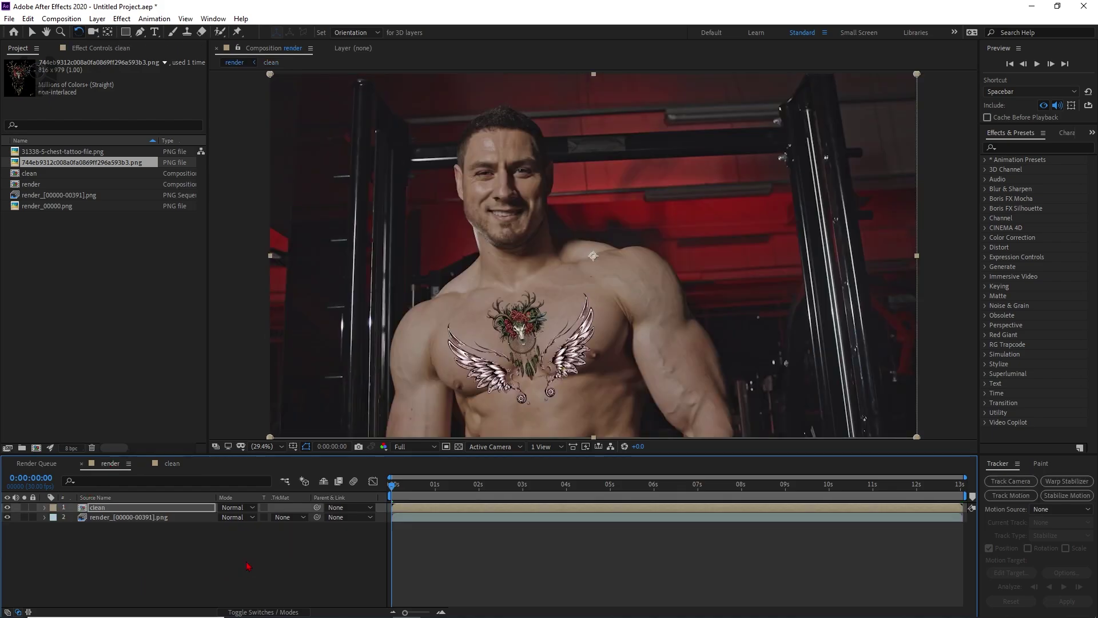
{"action": "left_click", "coordinate": [234, 507]}
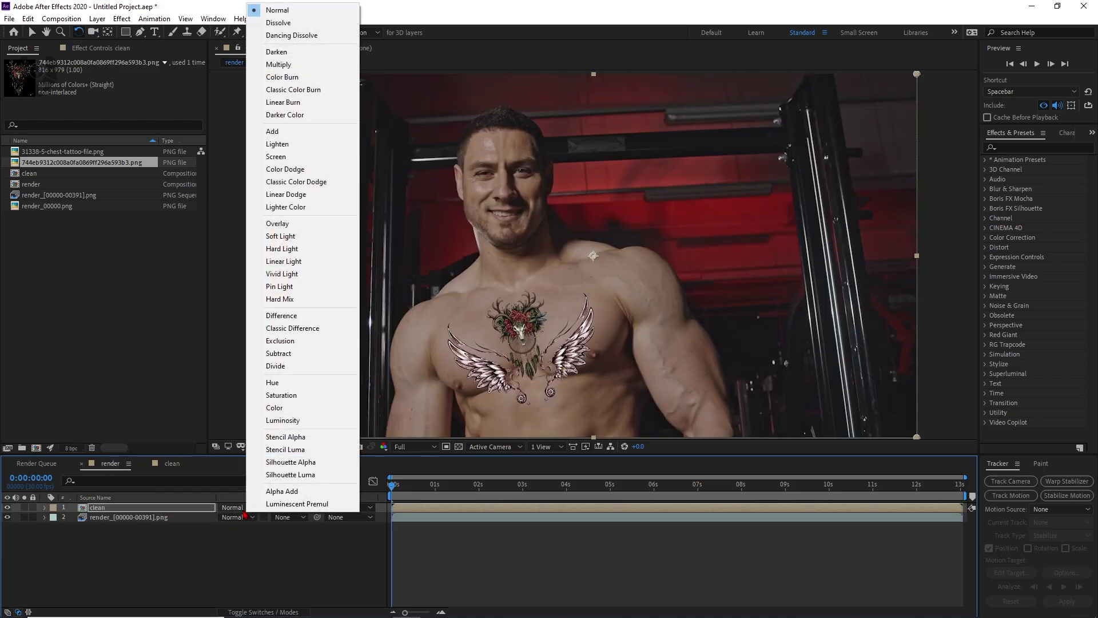
{"action": "left_click", "coordinate": [317, 65]}
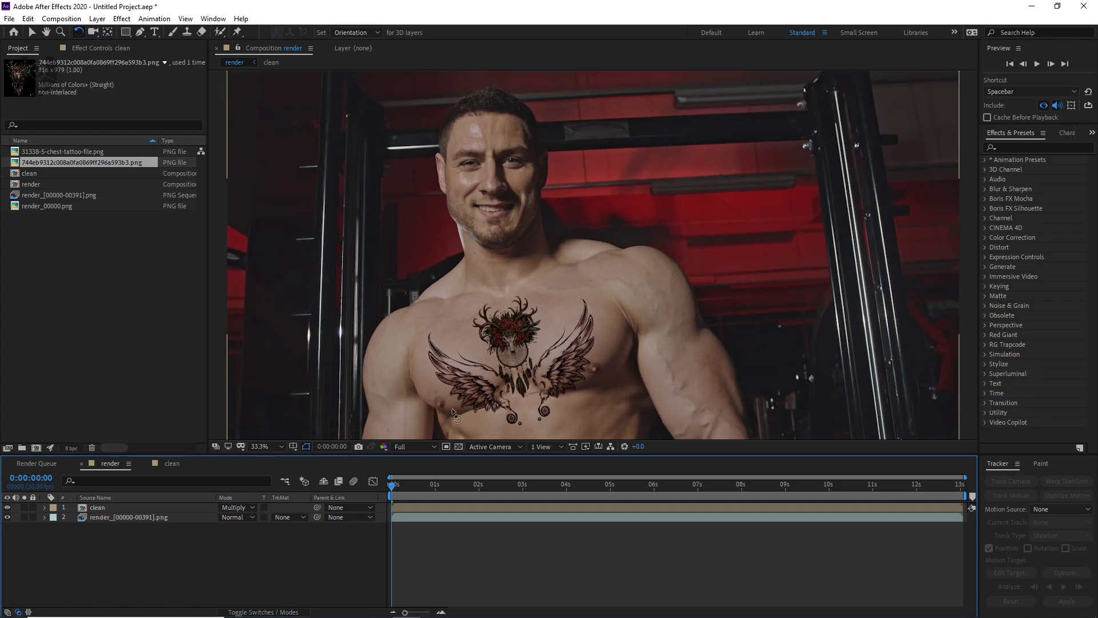
Step: Lower the clean layer's opacity to 75% in the render composition
{"action": "left_click", "coordinate": [152, 507]}
{"action": "key", "text": "t"}
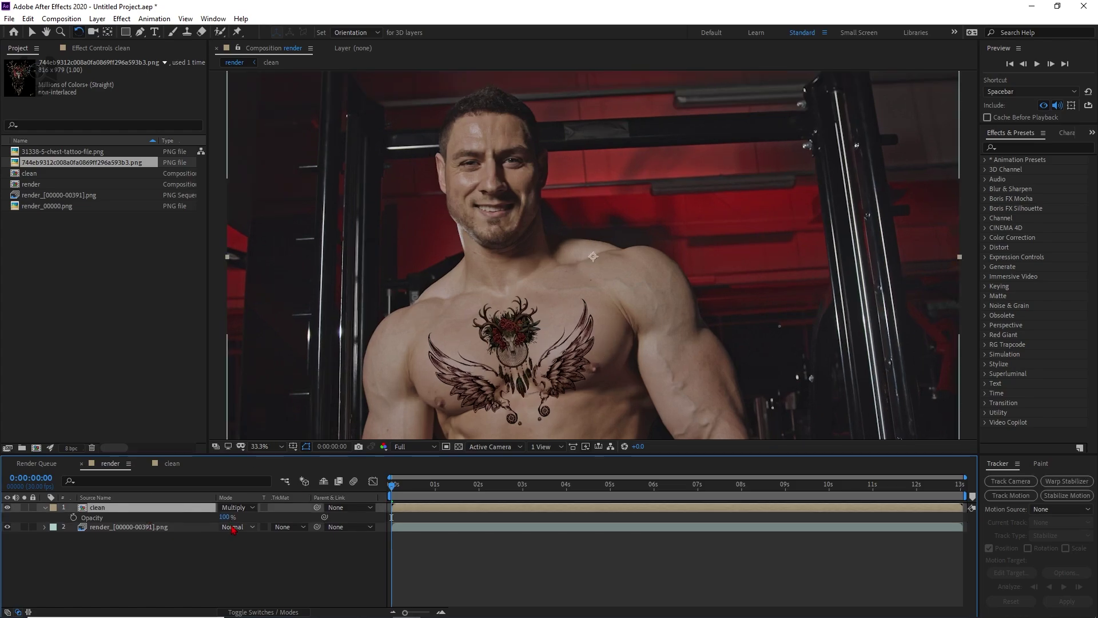
{"action": "left_click_drag", "start_coordinate": [225, 517], "coordinate": [203, 517]}
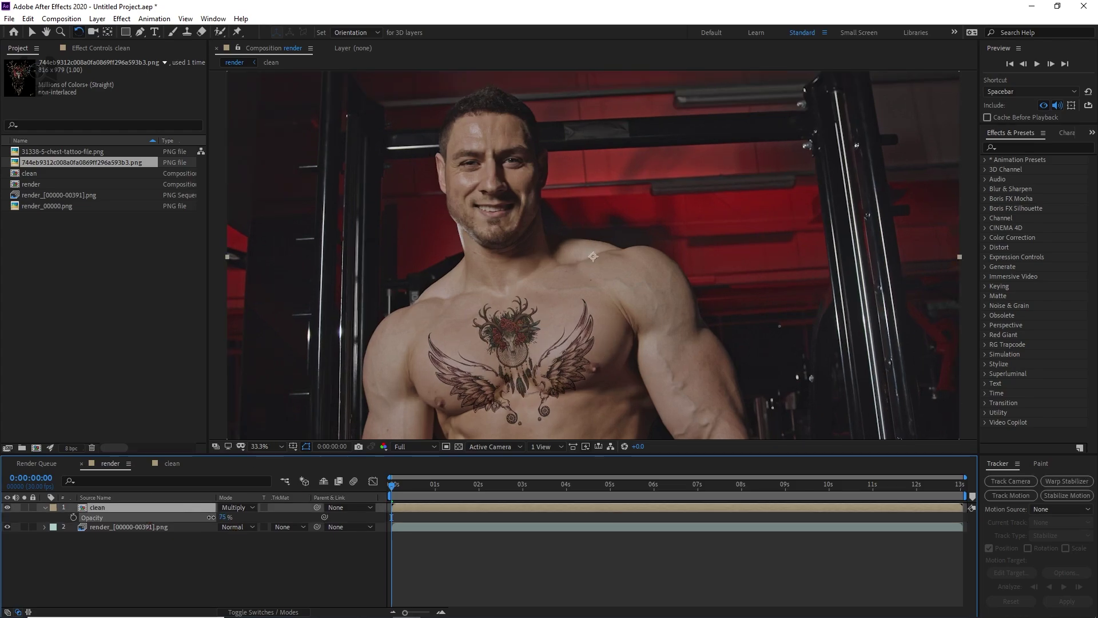
{"action": "left_click", "coordinate": [208, 558]}
{"action": "left_click", "coordinate": [264, 446]}
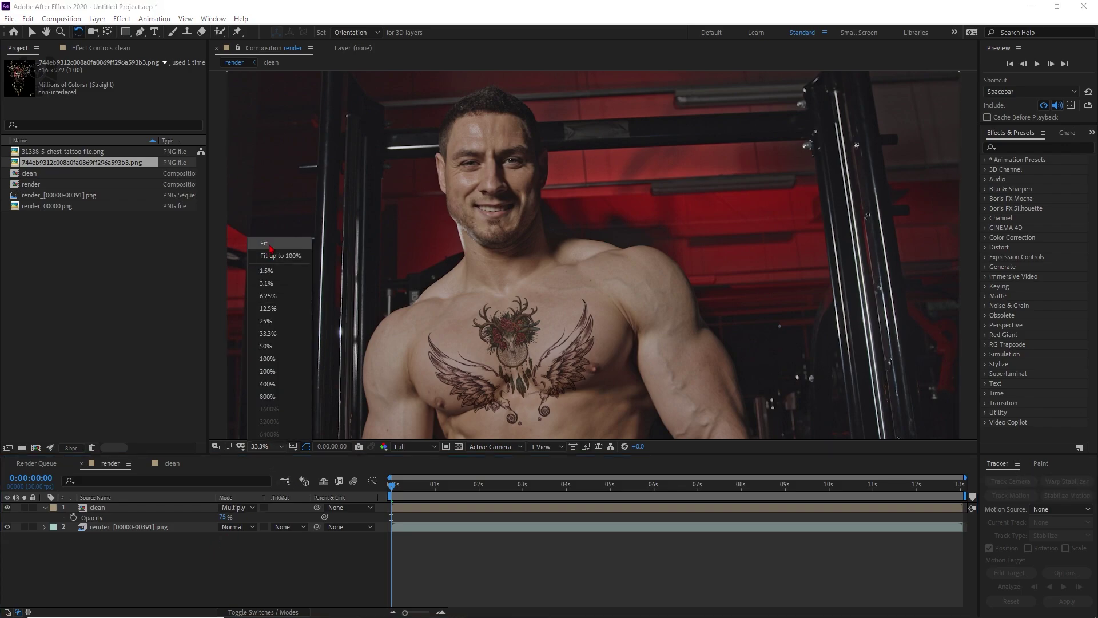